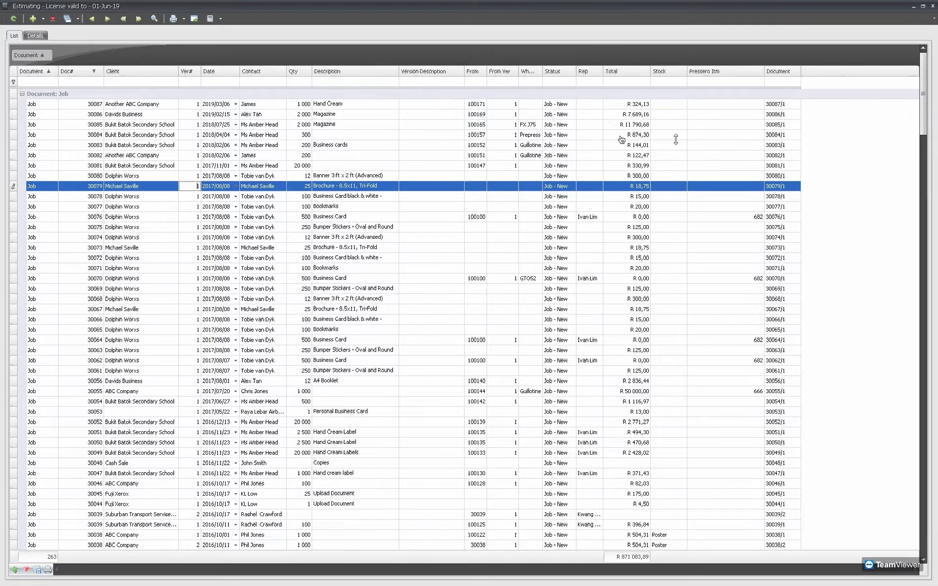
# Collapse and re-expand the Job documents and Quote documents groups.
pyautogui.click(22, 95)
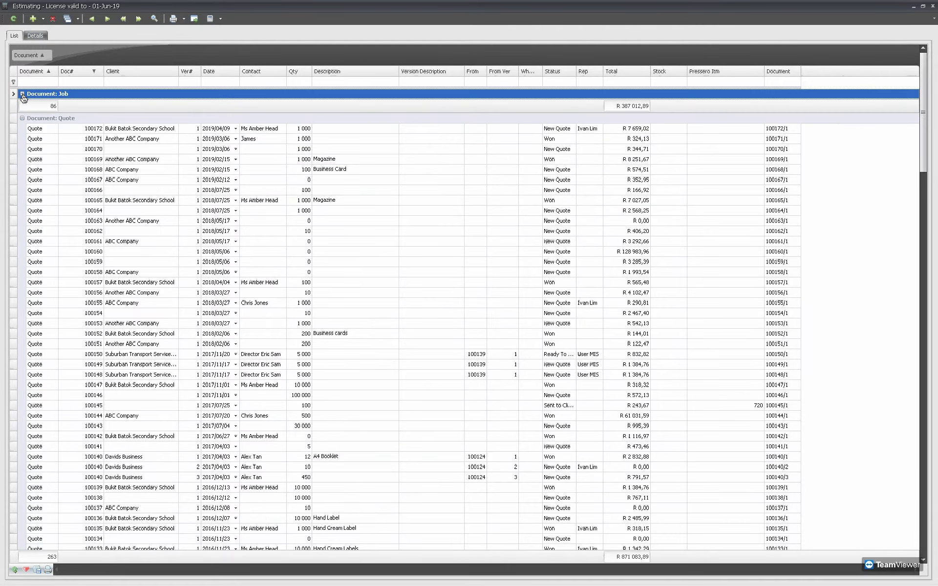
pyautogui.click(21, 120)
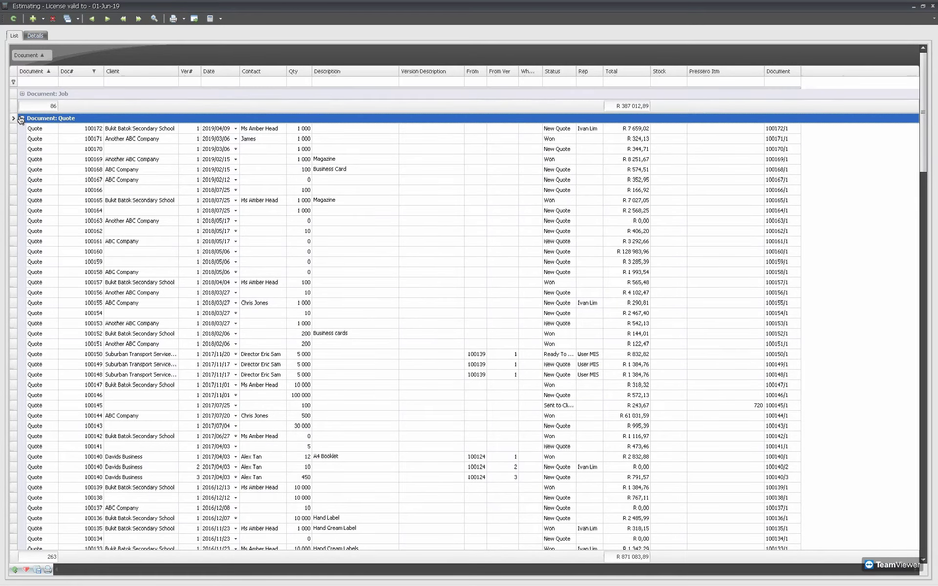
pyautogui.click(21, 119)
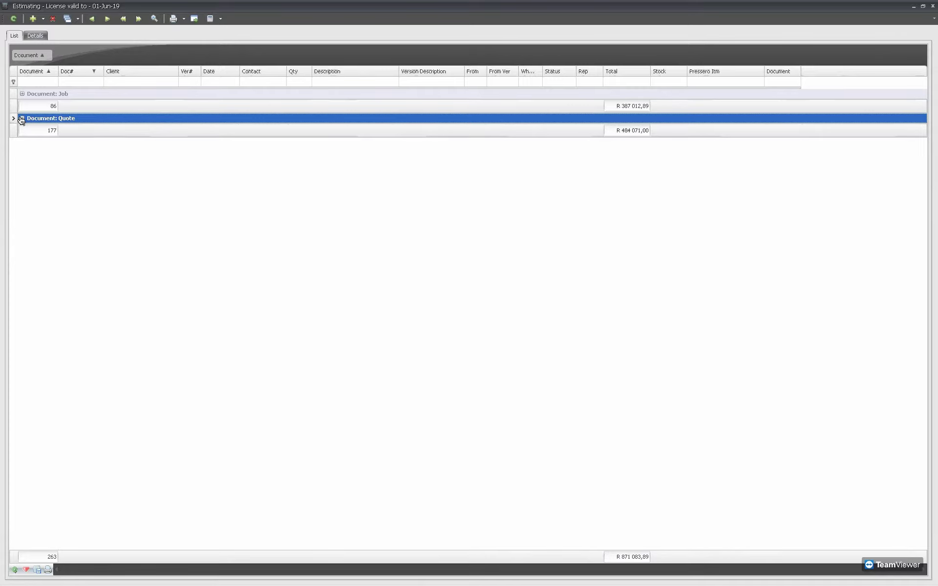
pyautogui.click(21, 118)
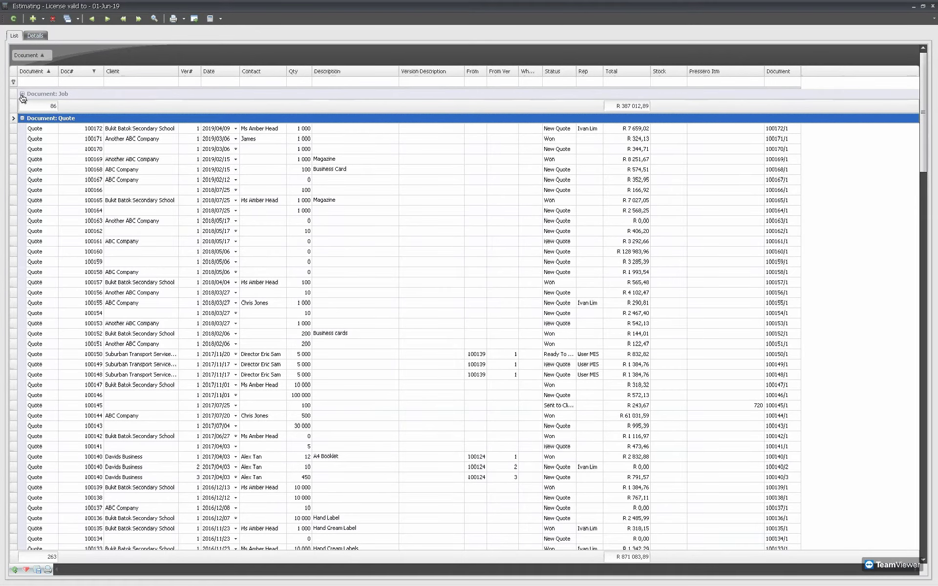
pyautogui.click(22, 95)
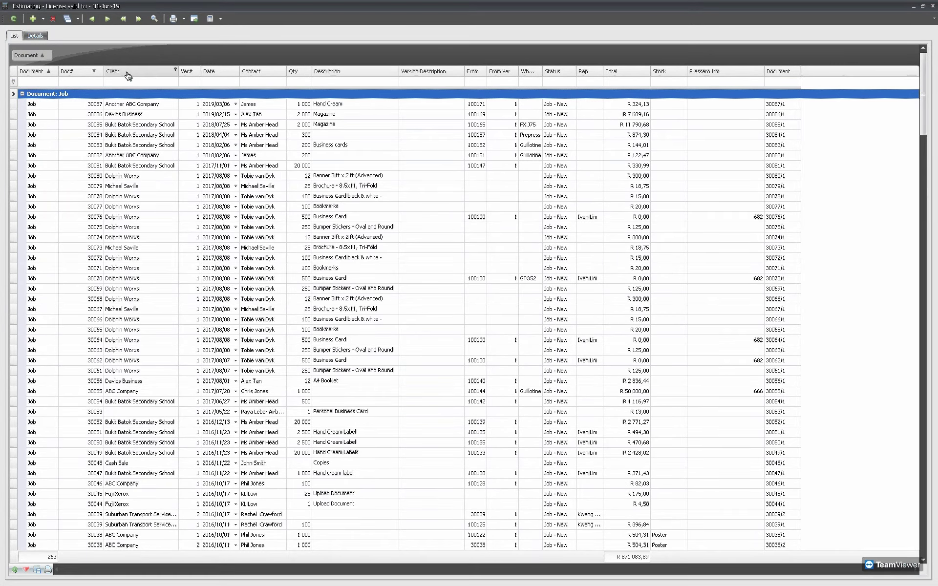
# Group jobs by Client, collapse Another ABC Company, and expand Bukit Batok Secondary School's 14 jobs.
pyautogui.moveTo(128, 76); pyautogui.dragTo(116, 61)
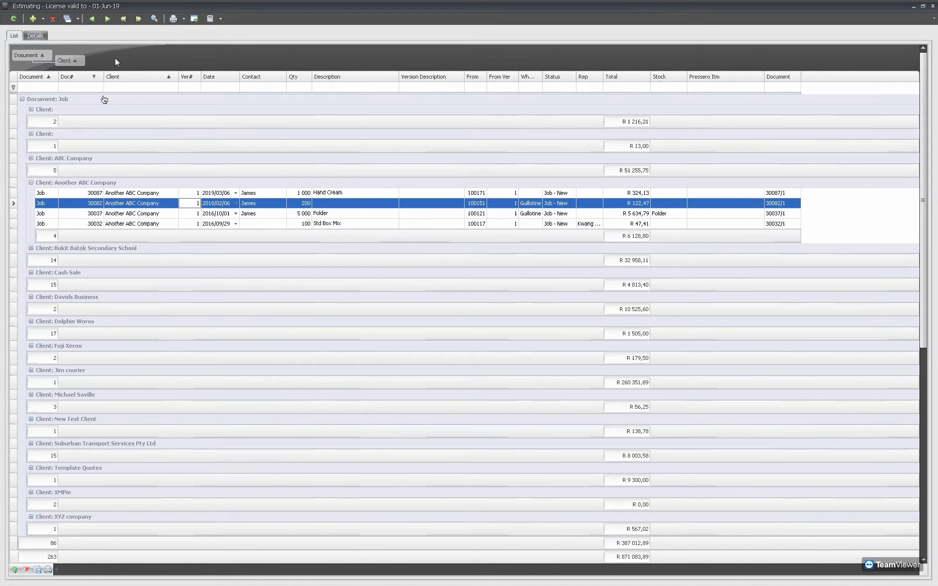
pyautogui.click(73, 183)
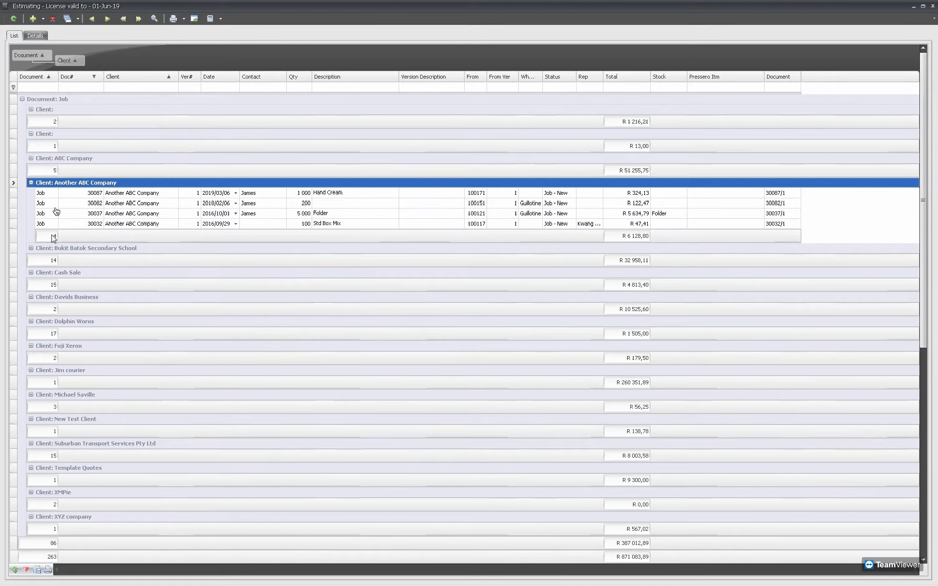
pyautogui.click(31, 183)
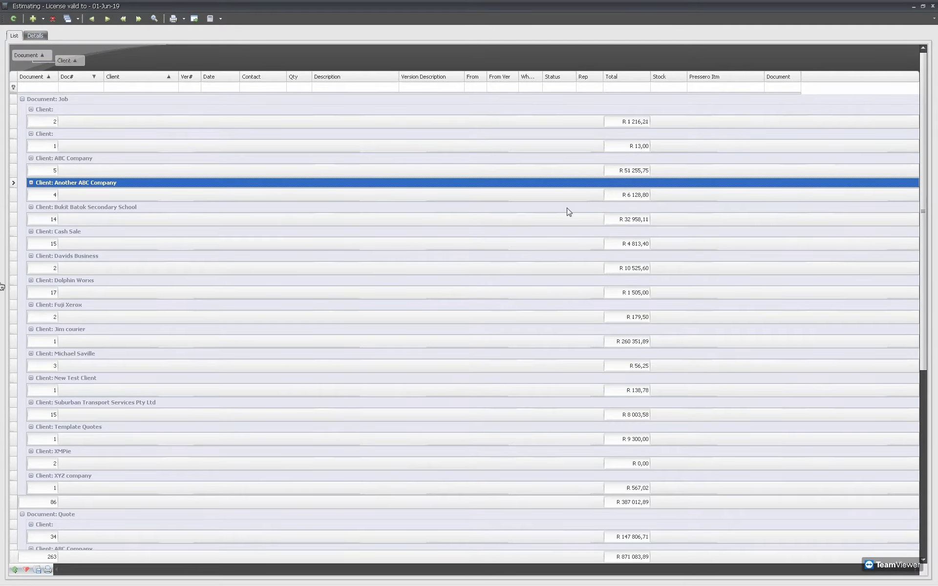
pyautogui.click(31, 207)
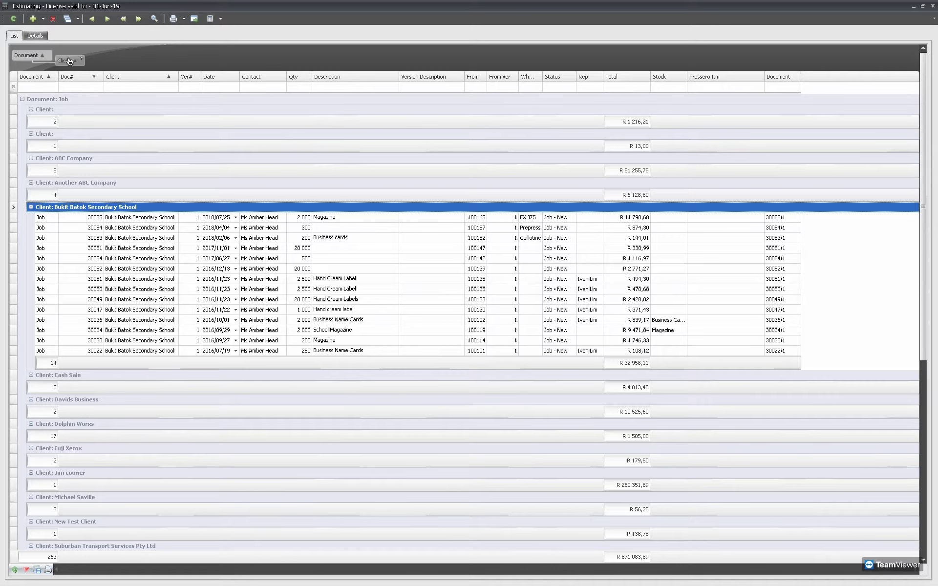
# Ungroup the Client column, then try and clear a 'bu' filter on Client and Description.
pyautogui.moveTo(69, 61); pyautogui.dragTo(125, 80)
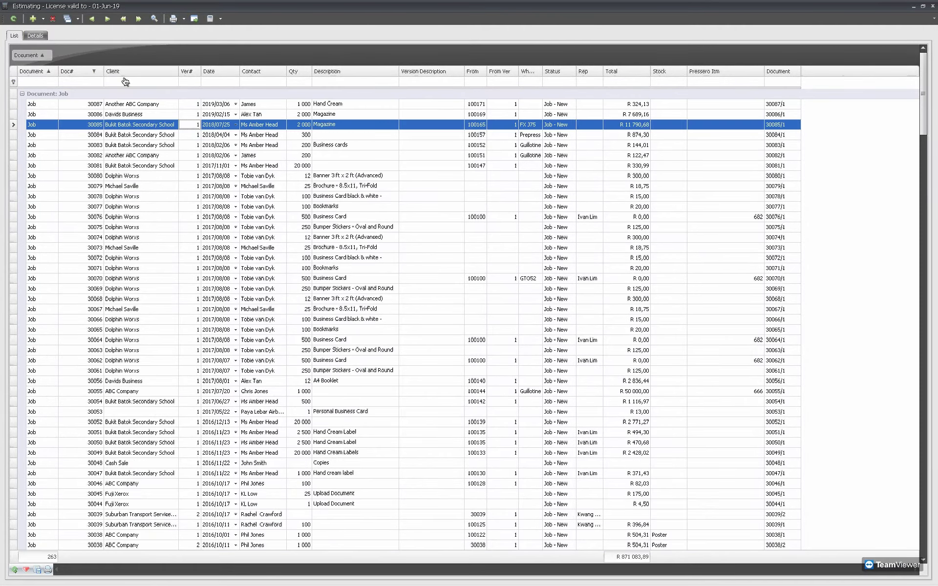
pyautogui.click(126, 81)
pyautogui.write('bu')
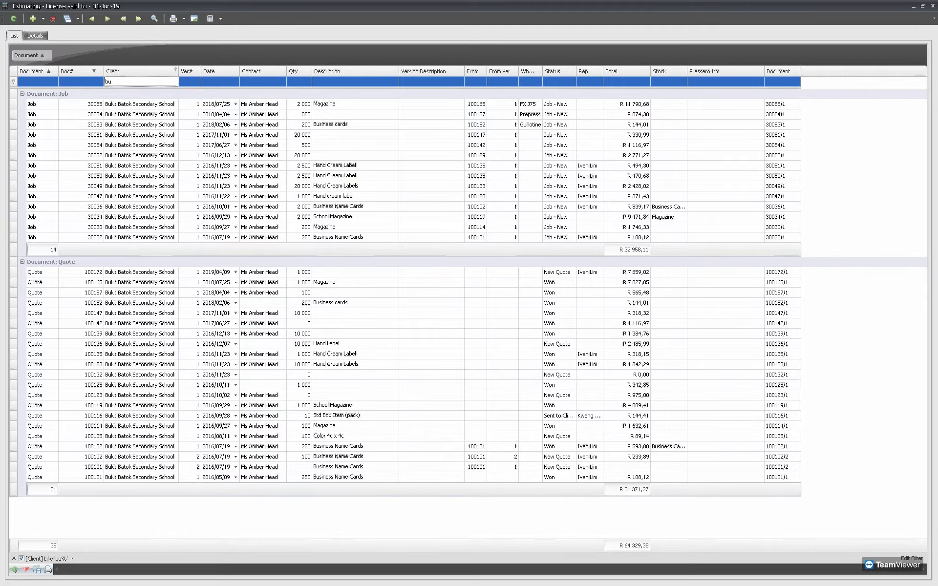
pyautogui.press('BackSpace')
pyautogui.press('BackSpace')
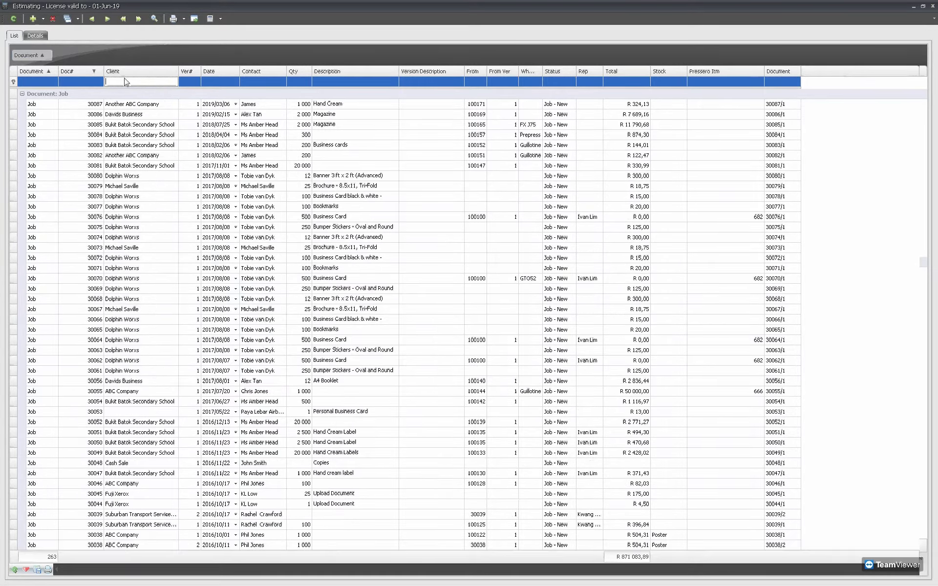
pyautogui.click(370, 81)
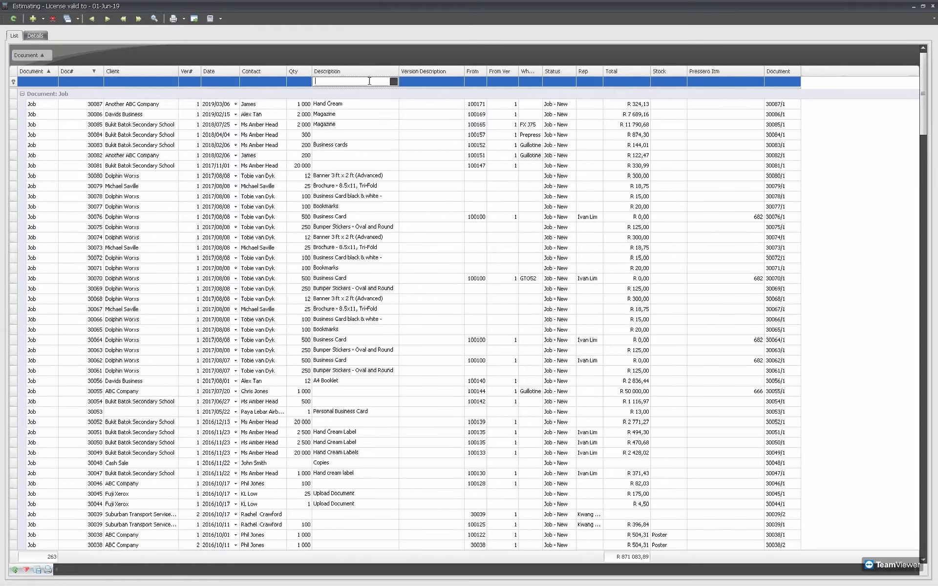
pyautogui.write('bu')
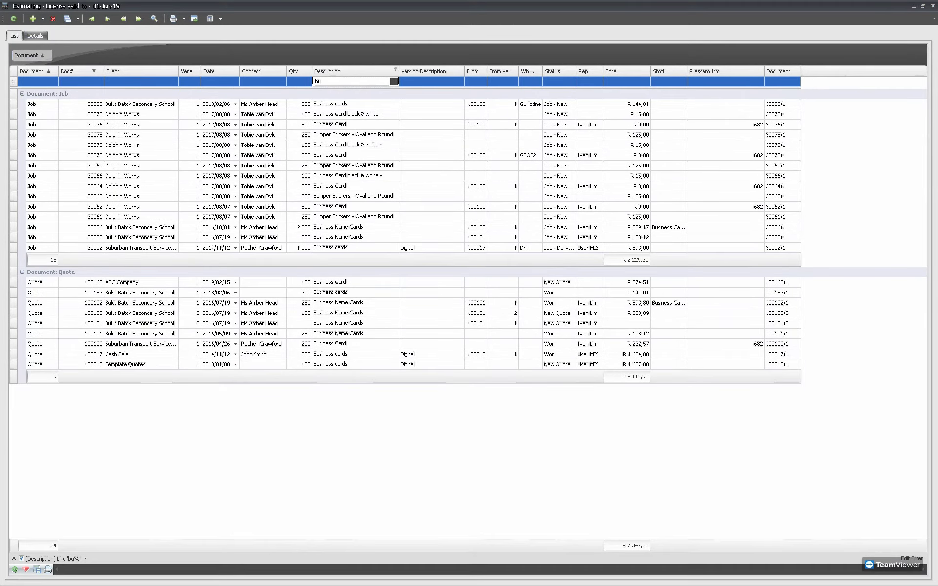
pyautogui.press('BackSpace')
pyautogui.press('BackSpace')
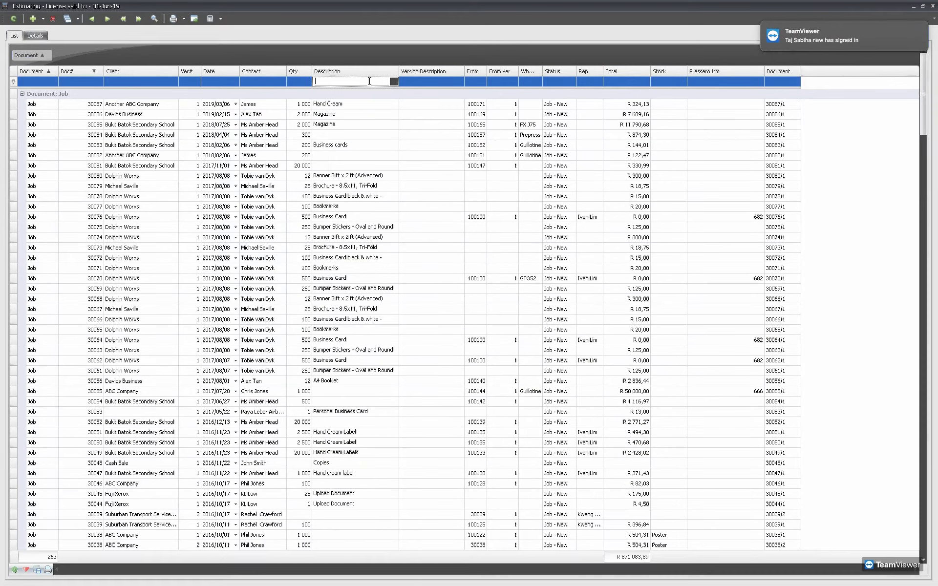
pyautogui.click(237, 71)
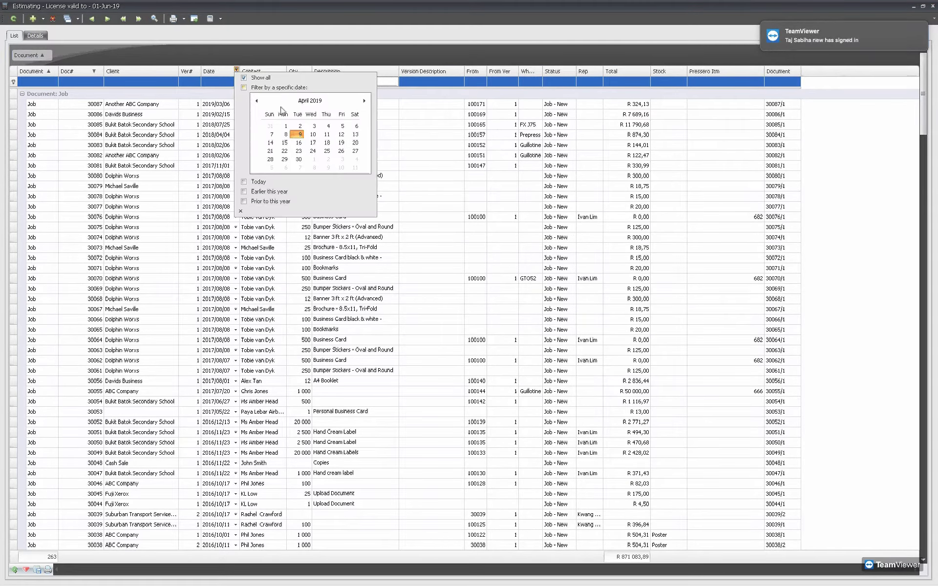
pyautogui.click(256, 101)
pyautogui.click(256, 100)
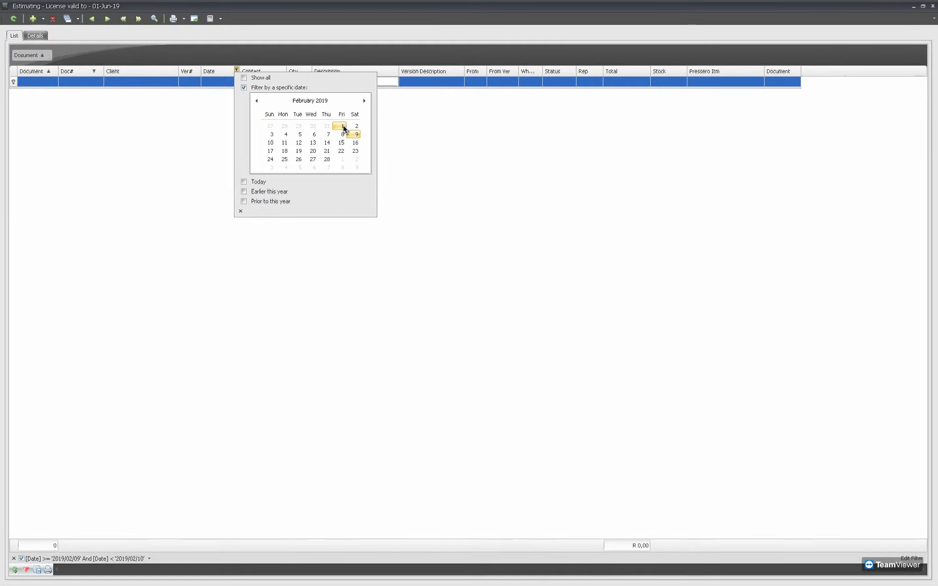
pyautogui.moveTo(344, 128); pyautogui.dragTo(325, 161)
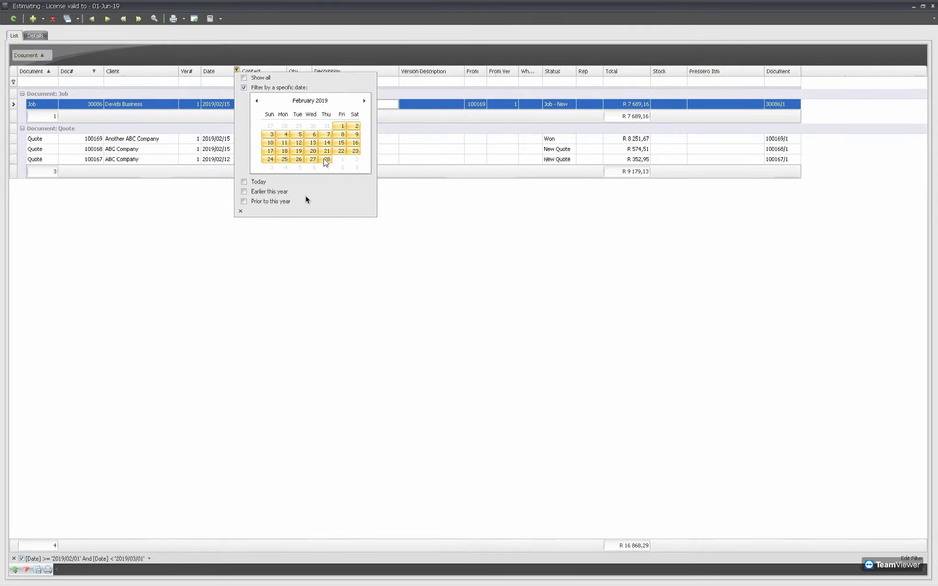
pyautogui.click(233, 330)
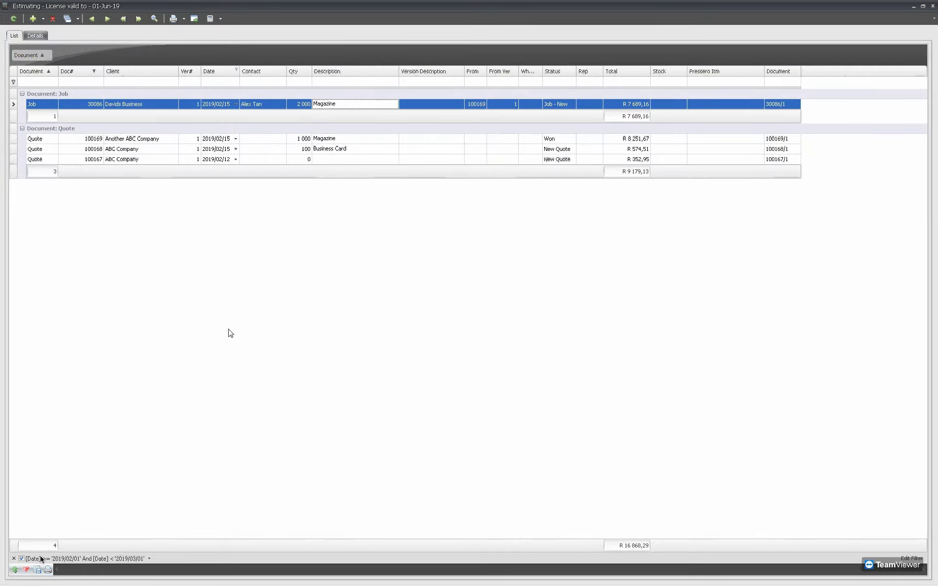
pyautogui.click(13, 559)
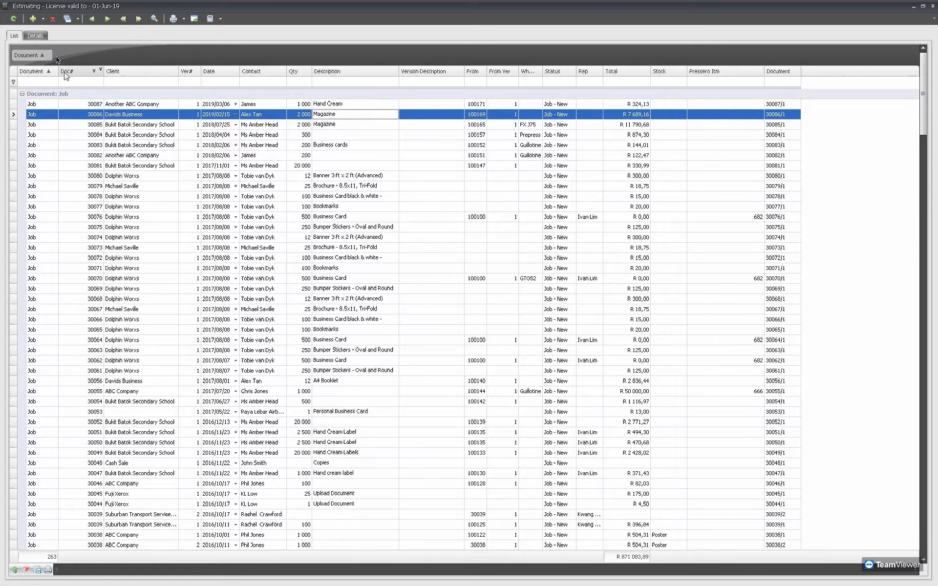
# Create new quote 100173 and delete its empty zero-quantity total row.
pyautogui.click(30, 20)
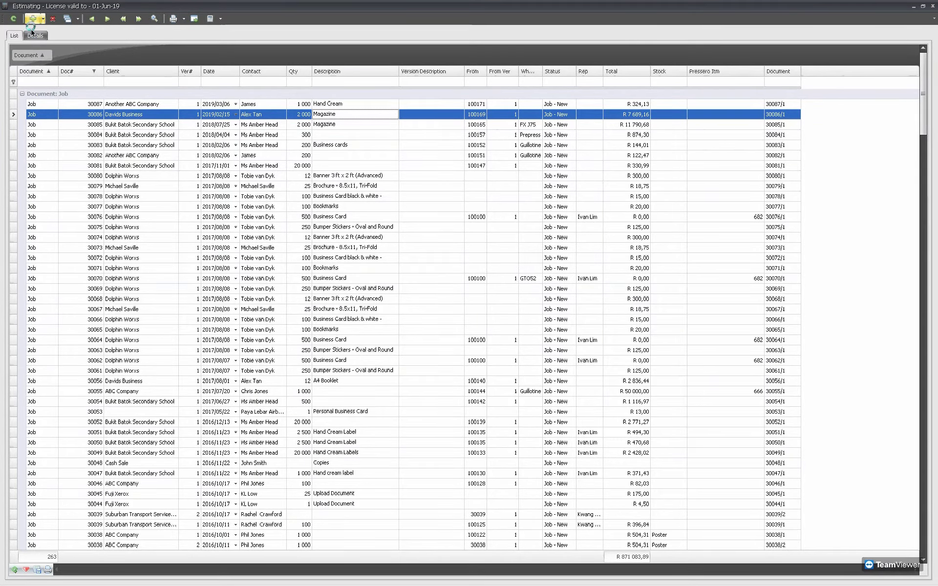
pyautogui.click(36, 36)
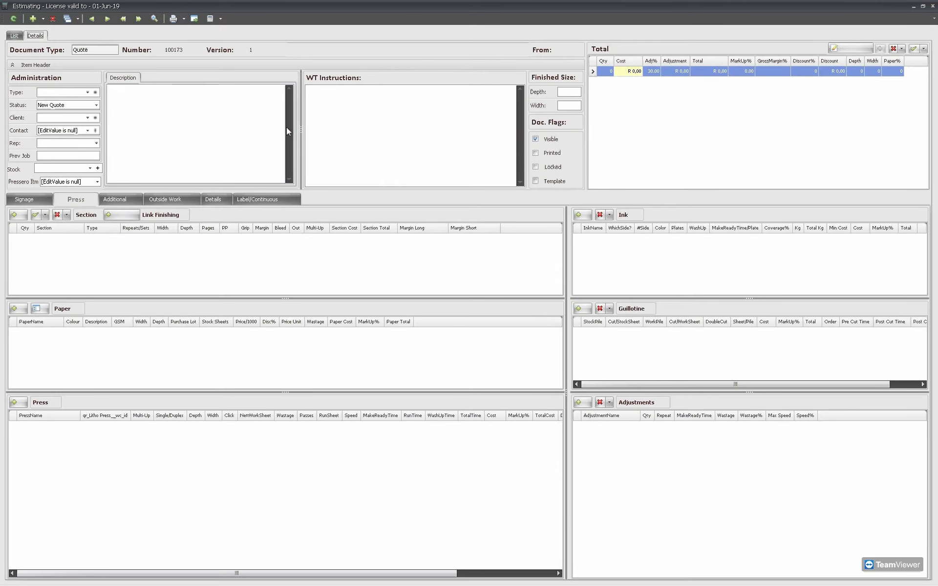
pyautogui.click(894, 48)
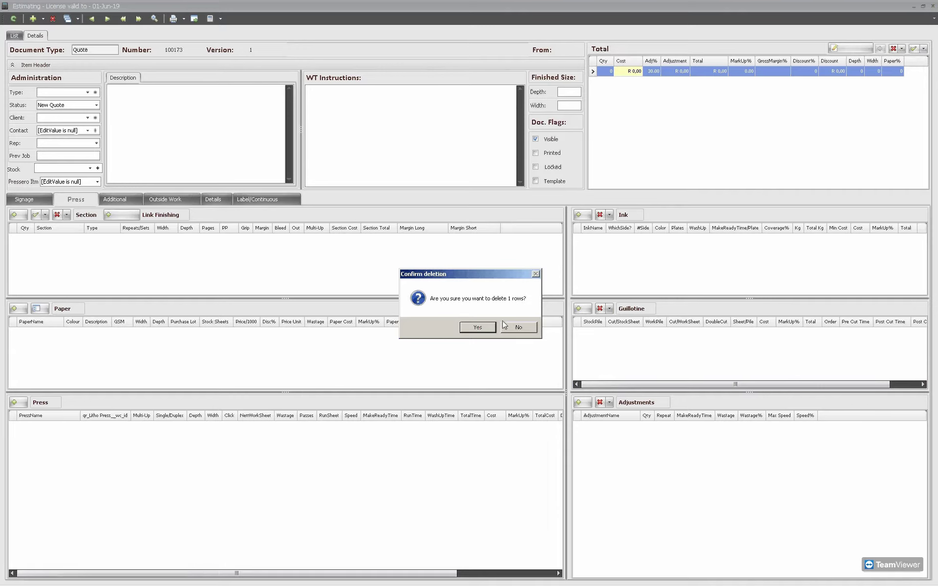
pyautogui.click(477, 328)
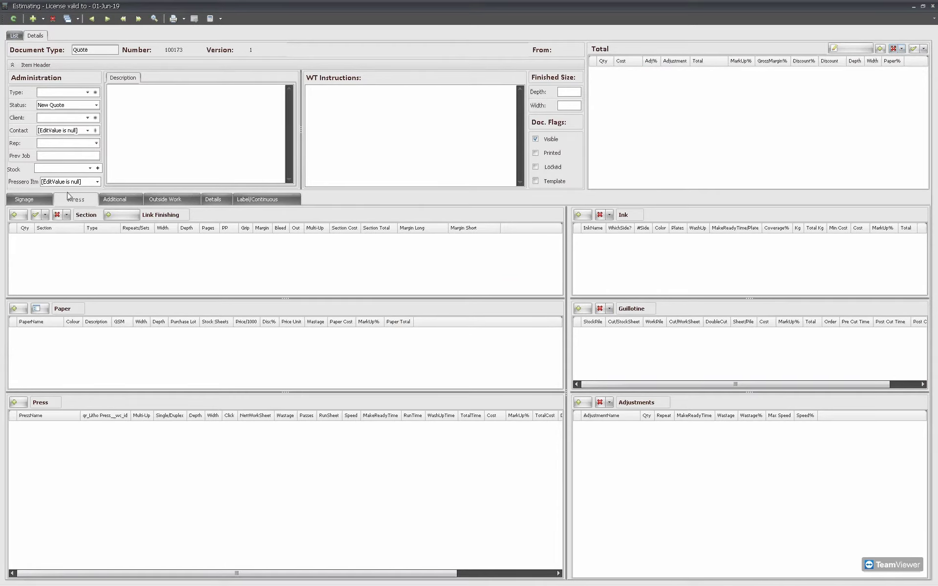
# Compare the Signage, Press and Label/Continuous costing layouts, ending on Press.
pyautogui.click(29, 201)
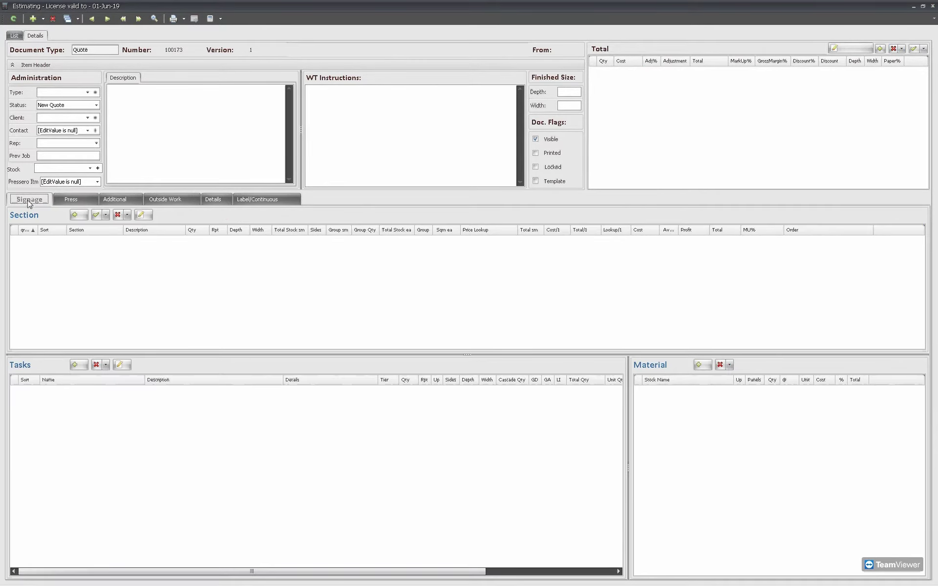
pyautogui.click(72, 204)
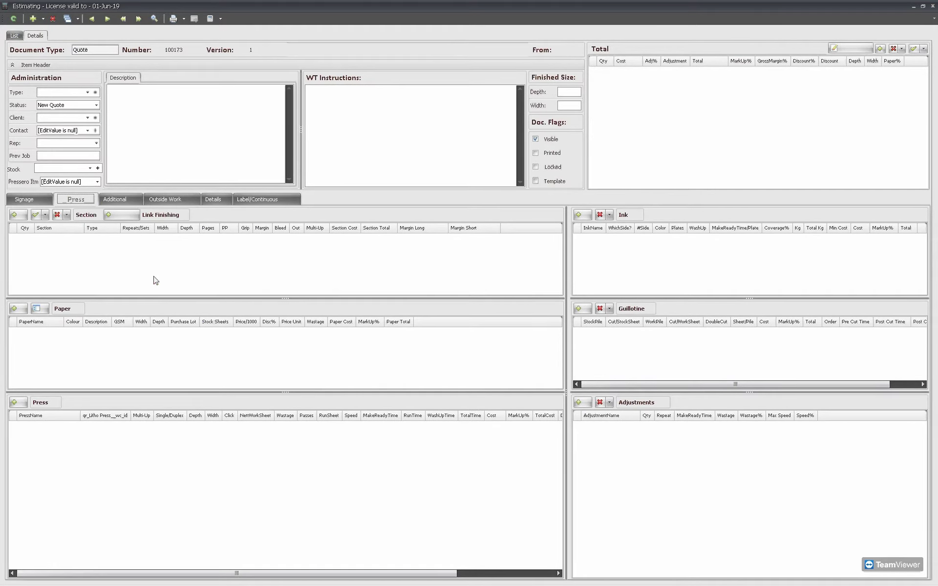
pyautogui.click(264, 203)
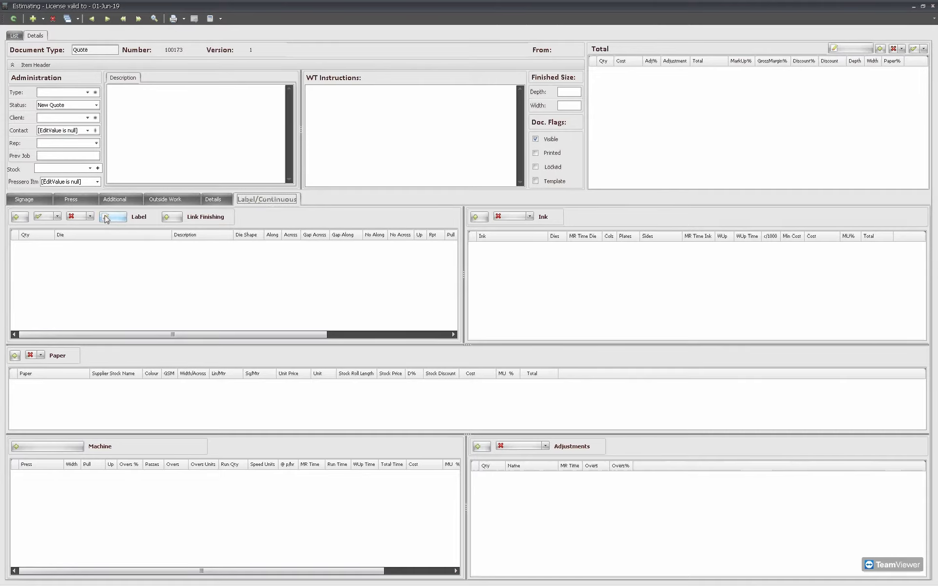
pyautogui.click(77, 199)
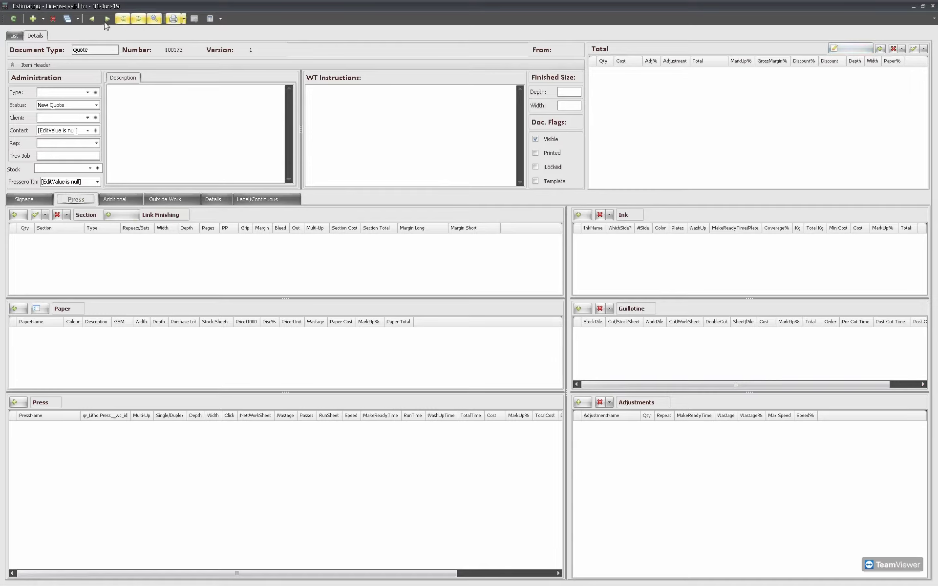
# Set the client to Bukit Batok Secondary School and choose its contact person and sales rep.
pyautogui.click(44, 119)
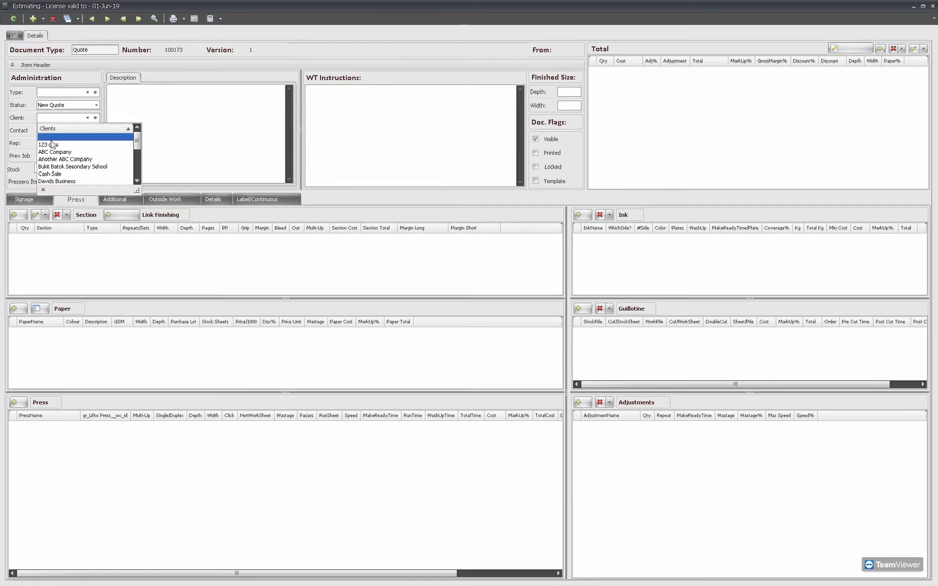
pyautogui.click(61, 167)
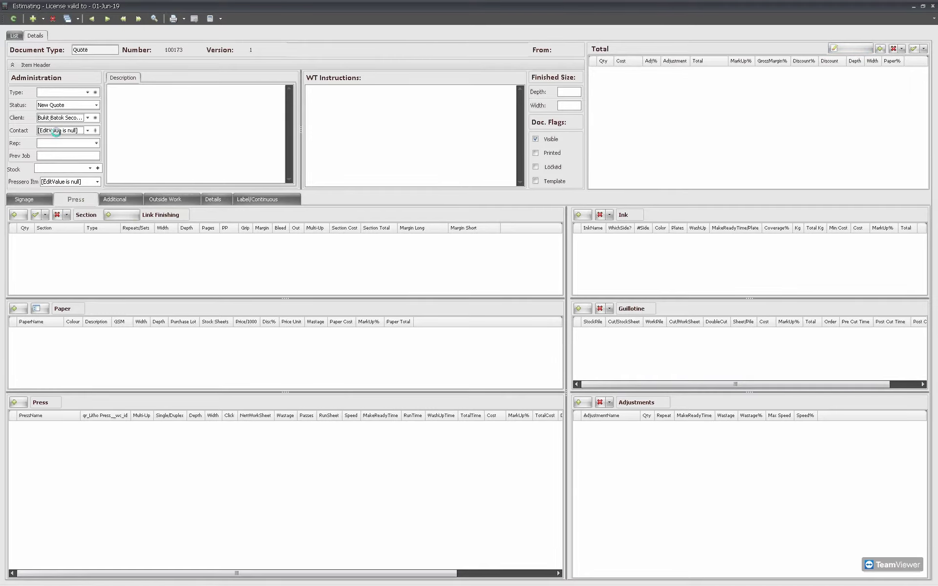
pyautogui.click(56, 131)
pyautogui.click(61, 151)
pyautogui.click(61, 143)
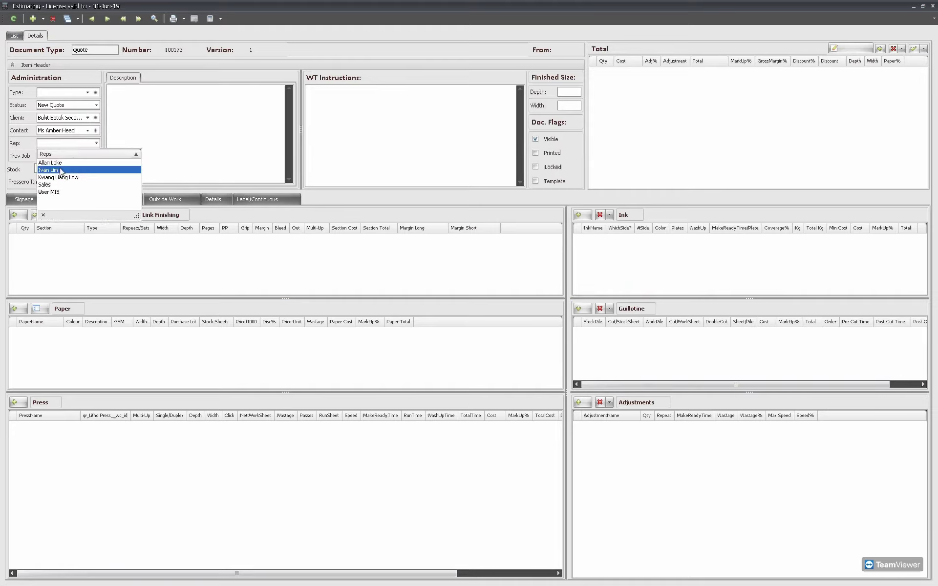
pyautogui.click(61, 171)
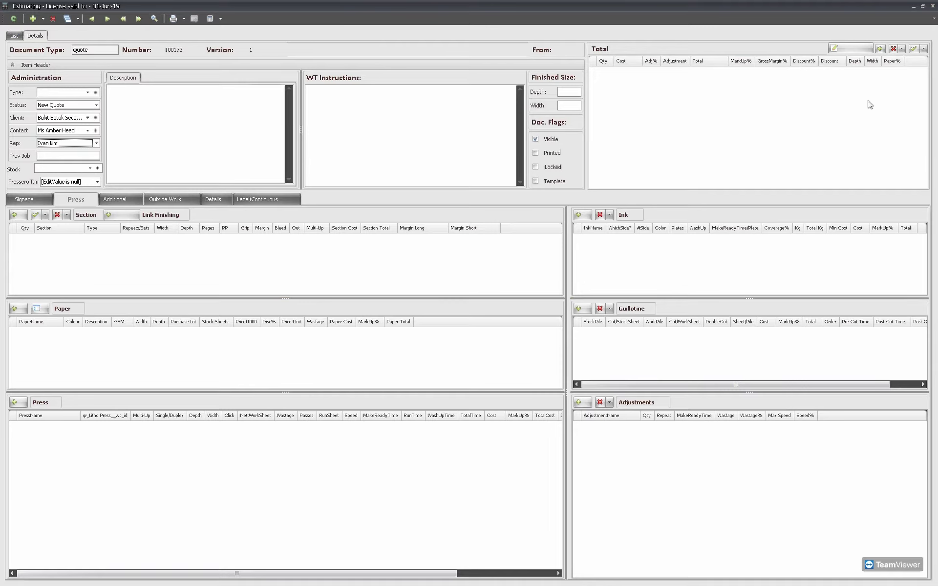
# Add a Magazine item with Cover 4pp and Text sections, totalling R 94,16.
pyautogui.click(879, 49)
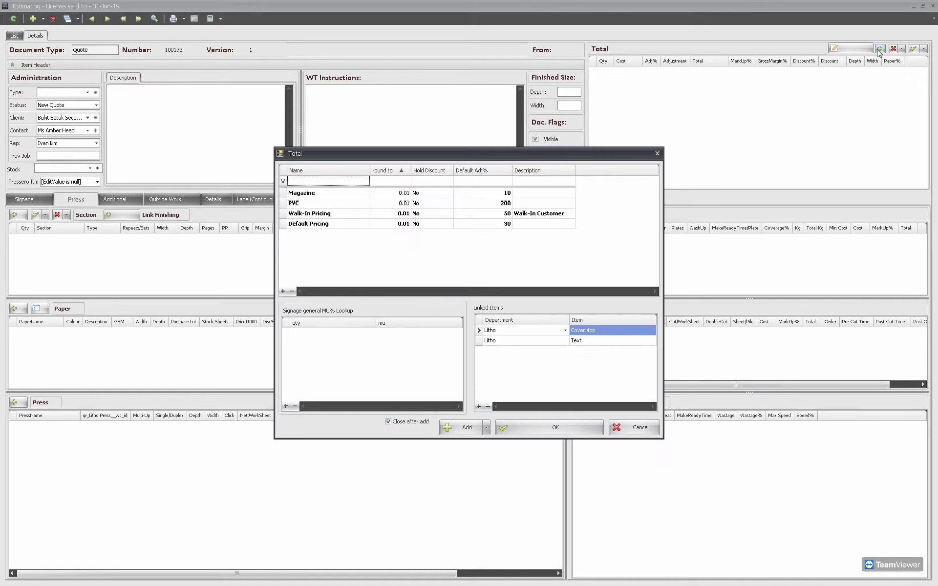
pyautogui.click(282, 195)
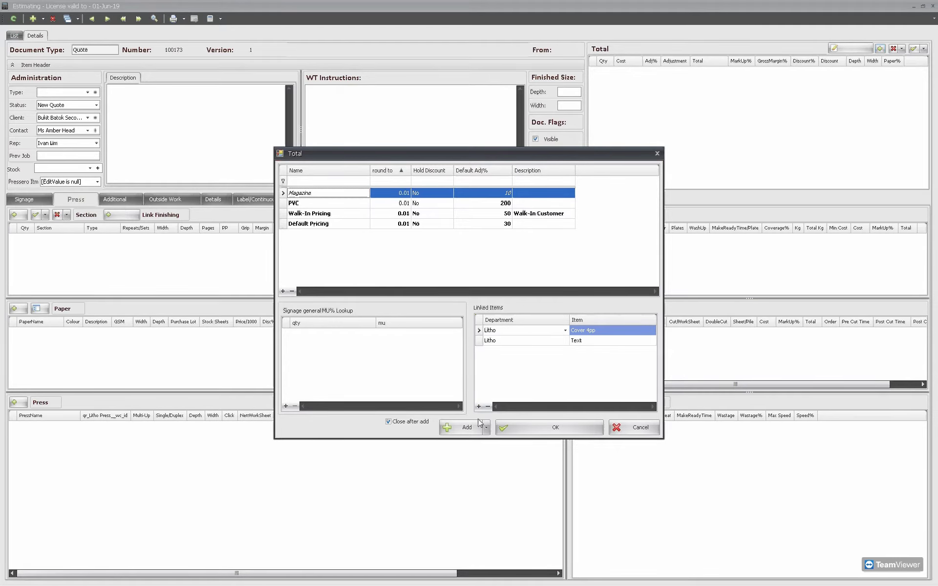
pyautogui.click(453, 433)
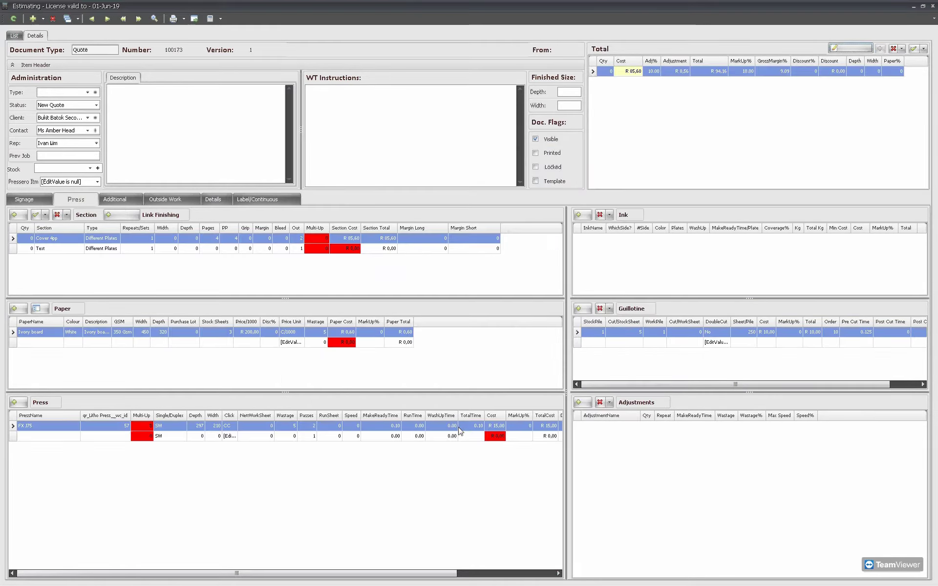
pyautogui.click(605, 71)
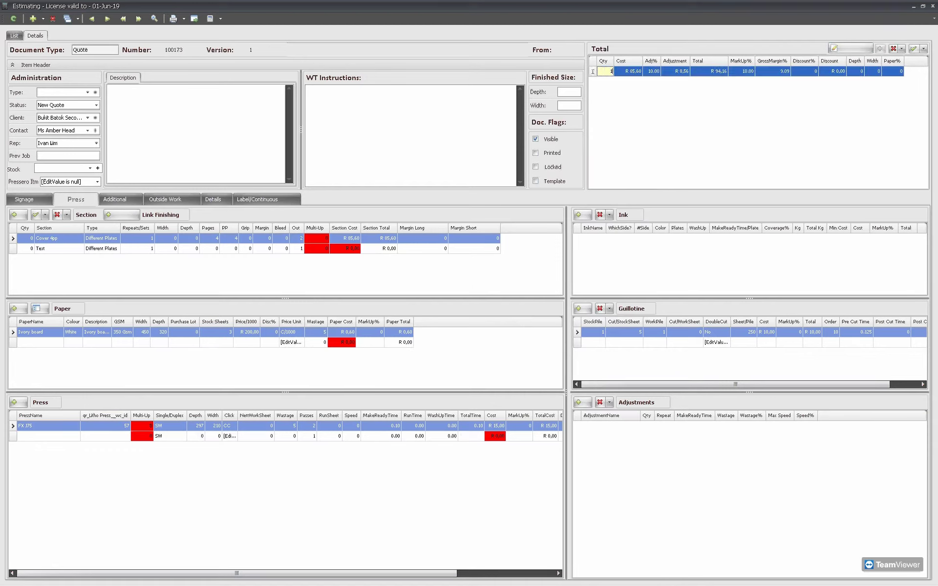
# Enter quantity rows of 1 000, 2 000 and 3 000 copies.
pyautogui.write('1000')
pyautogui.press('Tab')
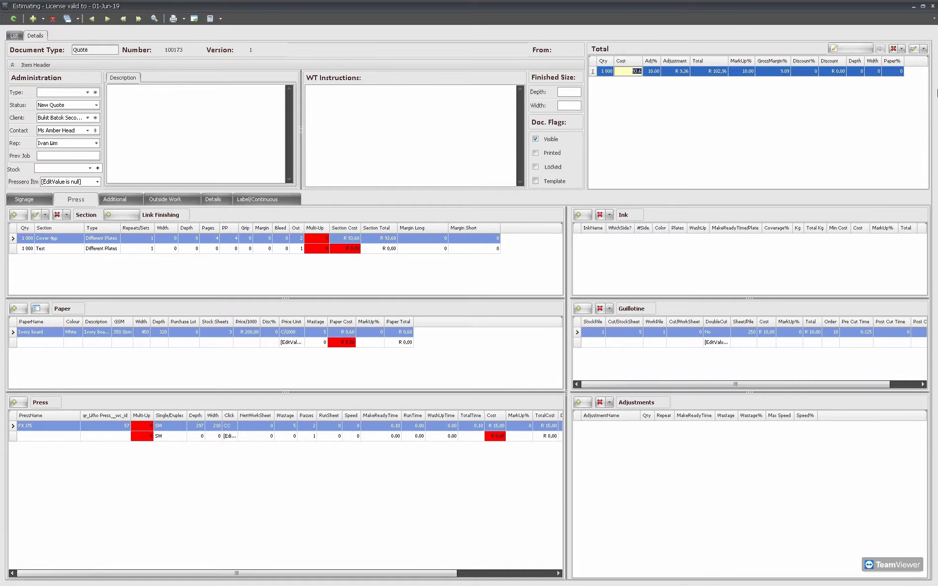
pyautogui.click(914, 50)
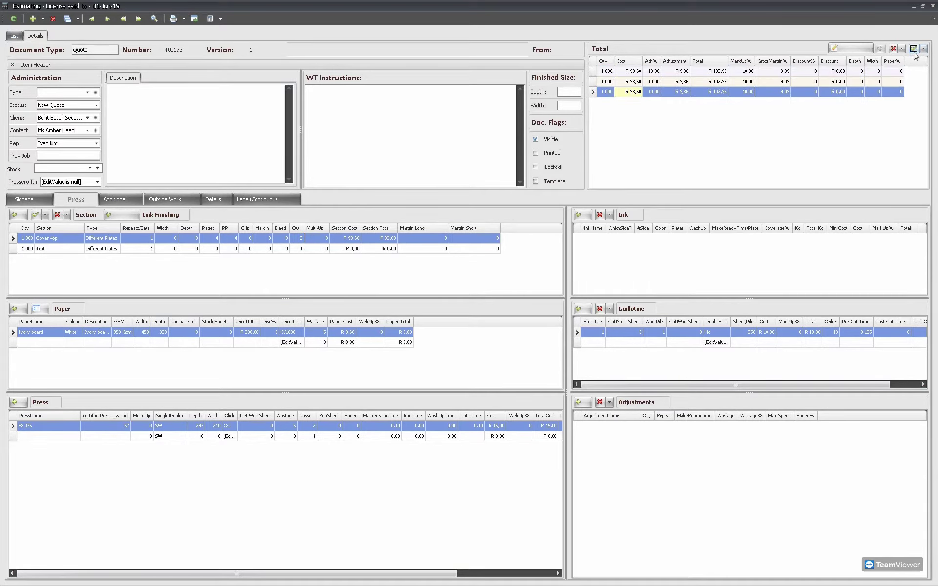
pyautogui.click(605, 81)
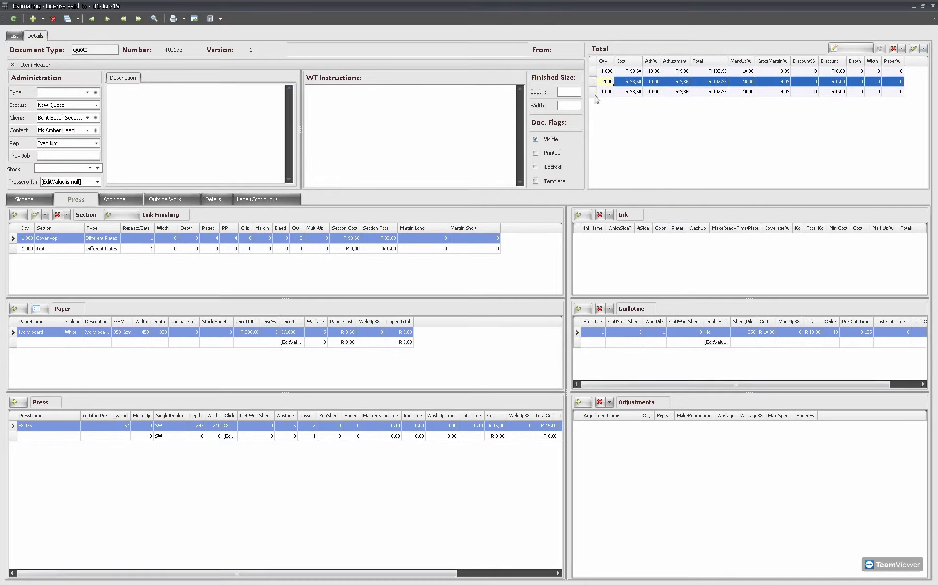
pyautogui.write('2000')
pyautogui.click(605, 91)
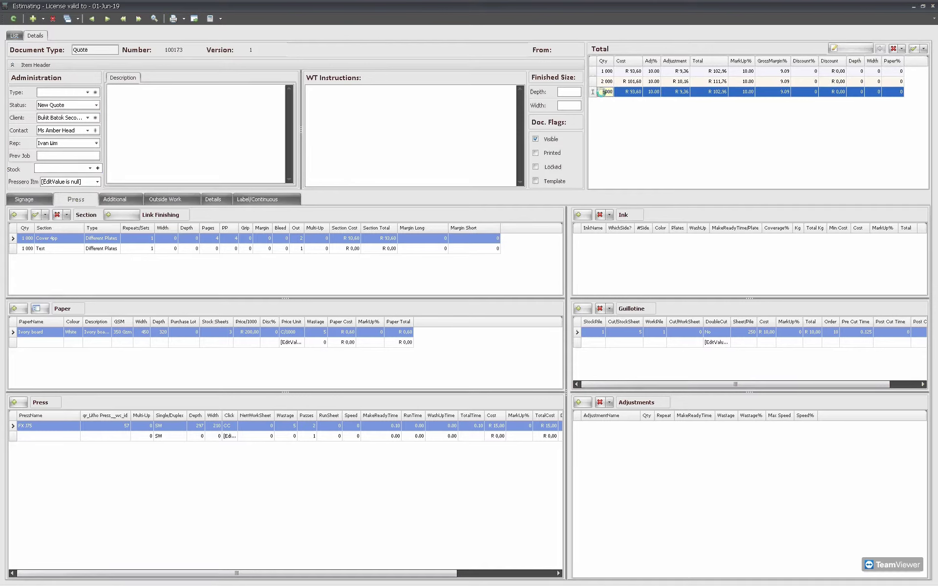
pyautogui.write('3000')
pyautogui.press('Tab')
pyautogui.press('Return')
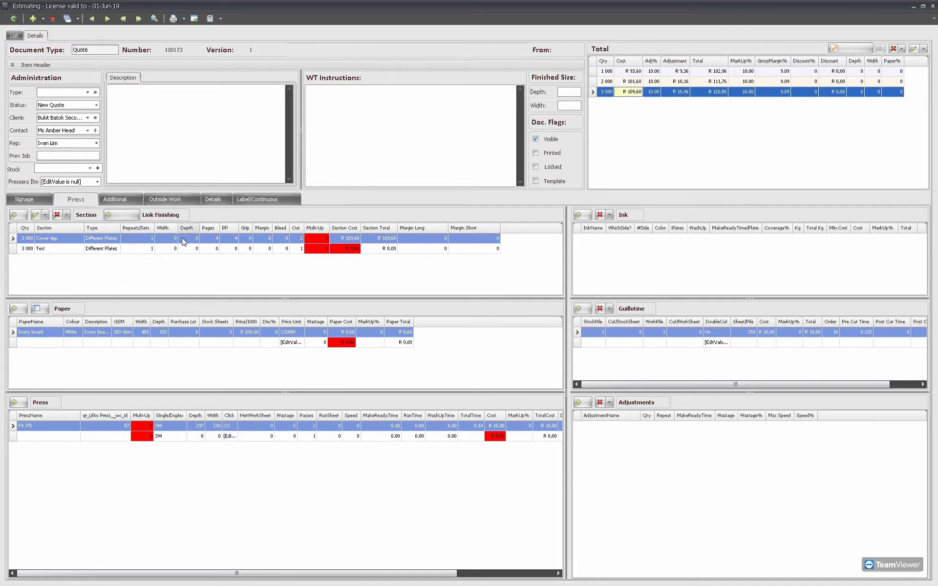
# Review the Cover 4pp section's Ivory board paper and assigned press.
pyautogui.click(56, 240)
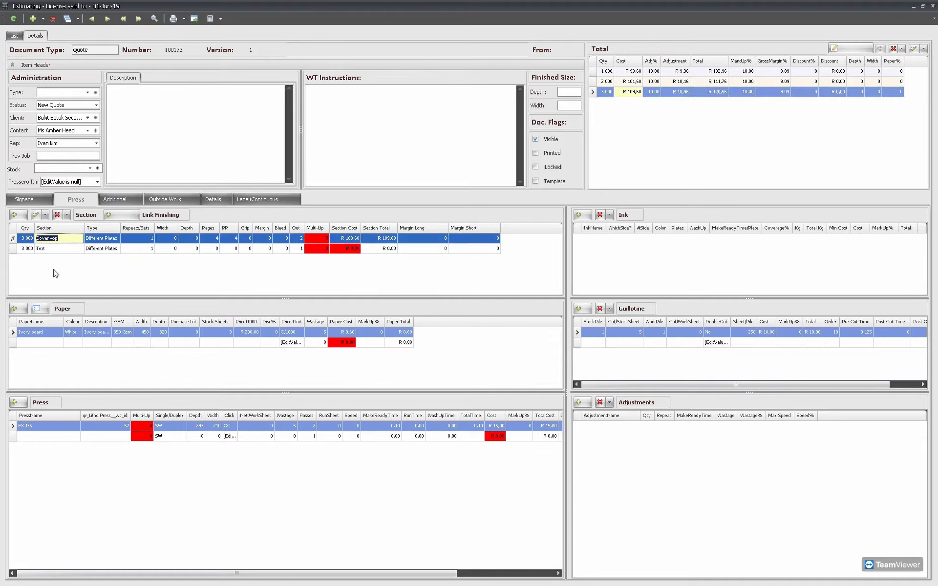
pyautogui.click(51, 333)
pyautogui.click(49, 426)
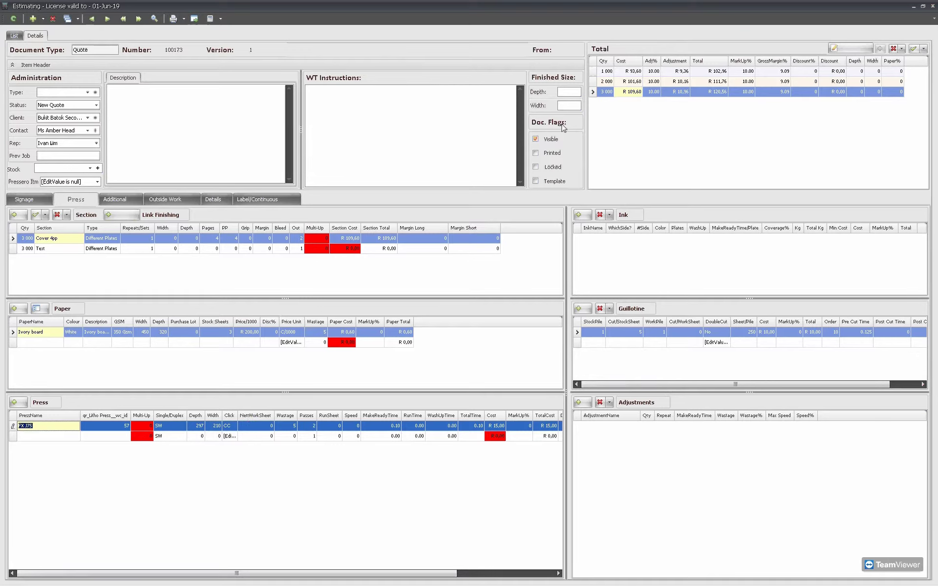
# Enter a 297 × 210 finished size and view the recosted 1 000 quantity.
pyautogui.click(574, 93)
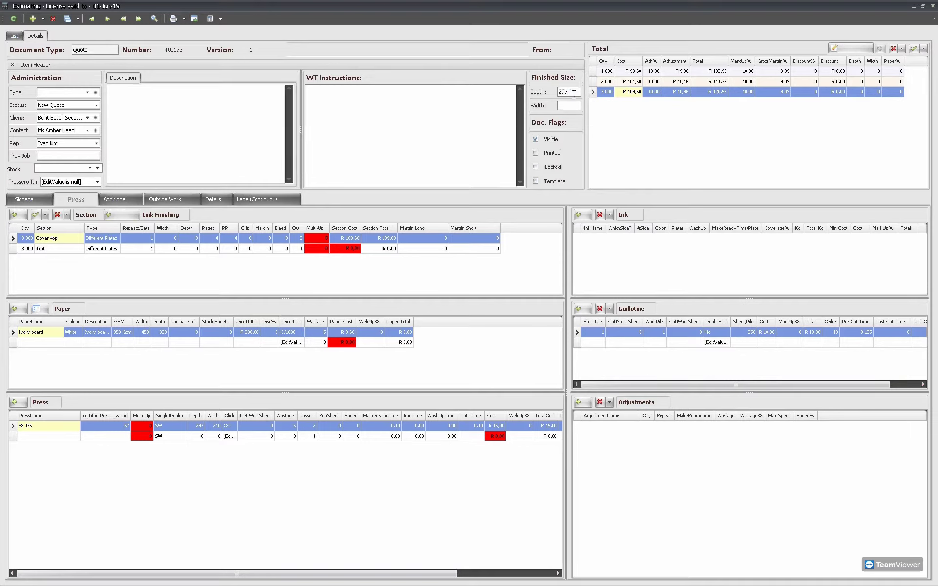
pyautogui.write('210')
pyautogui.click(568, 92)
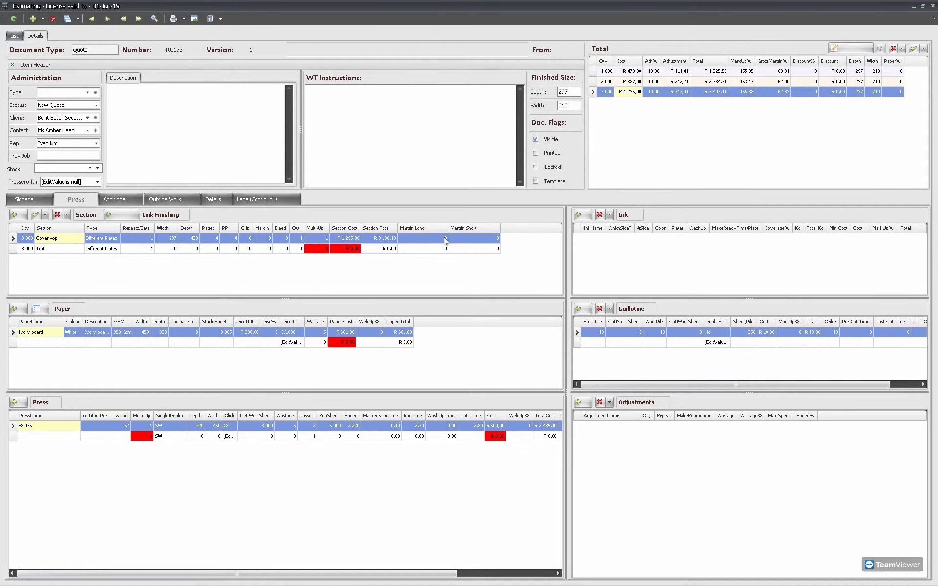
pyautogui.click(600, 72)
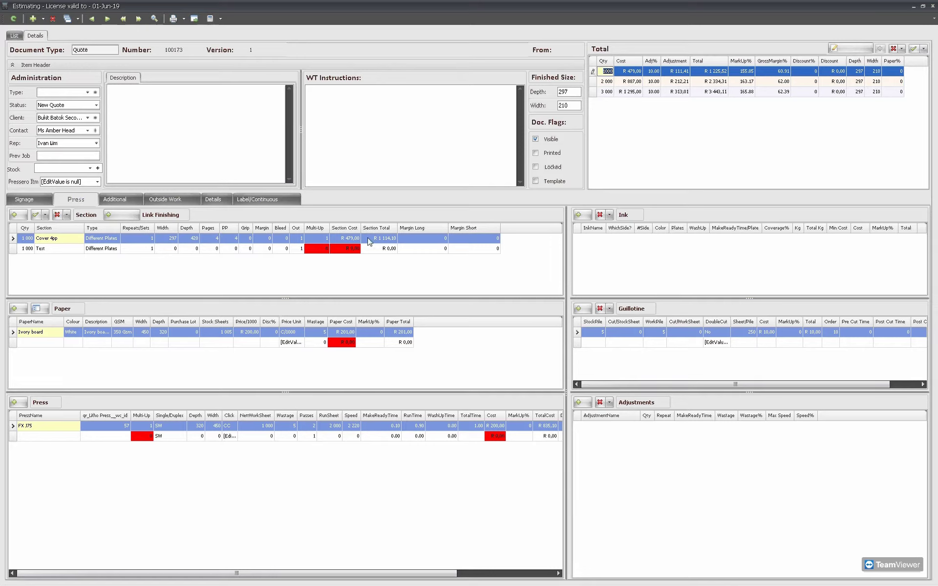
# Filter paper by GSM 12 and assign Knight - Smooth 120 gsm cream to the Text section.
pyautogui.click(54, 251)
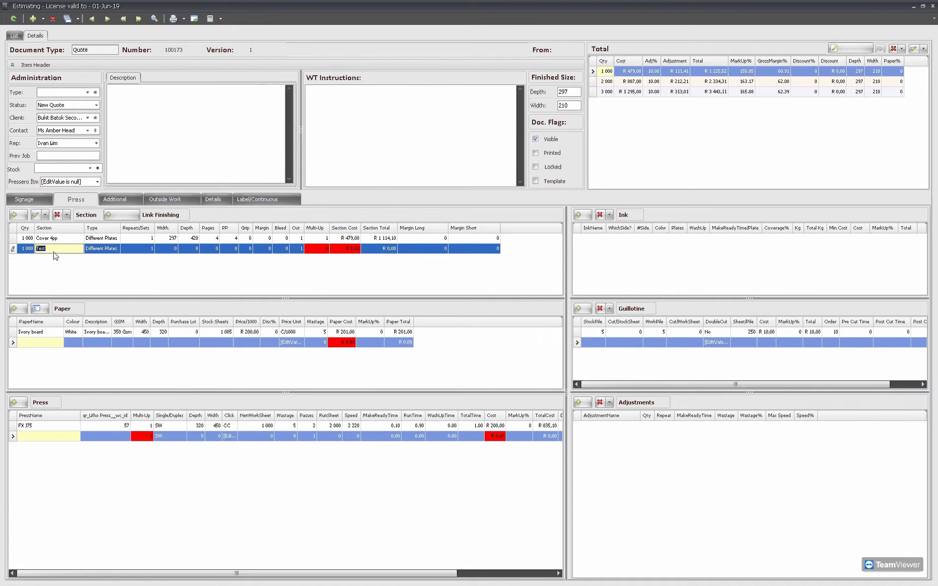
pyautogui.click(15, 308)
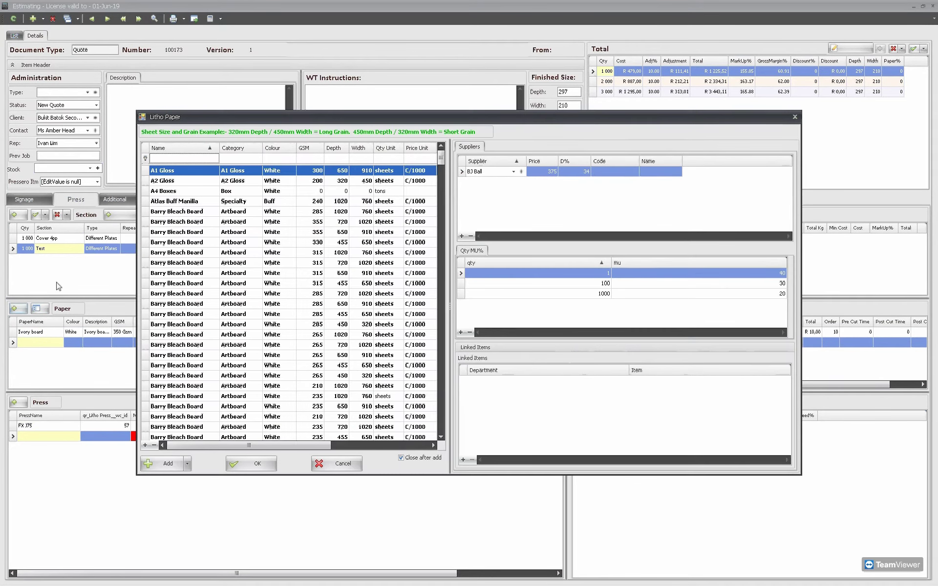
pyautogui.click(312, 158)
pyautogui.write('12')
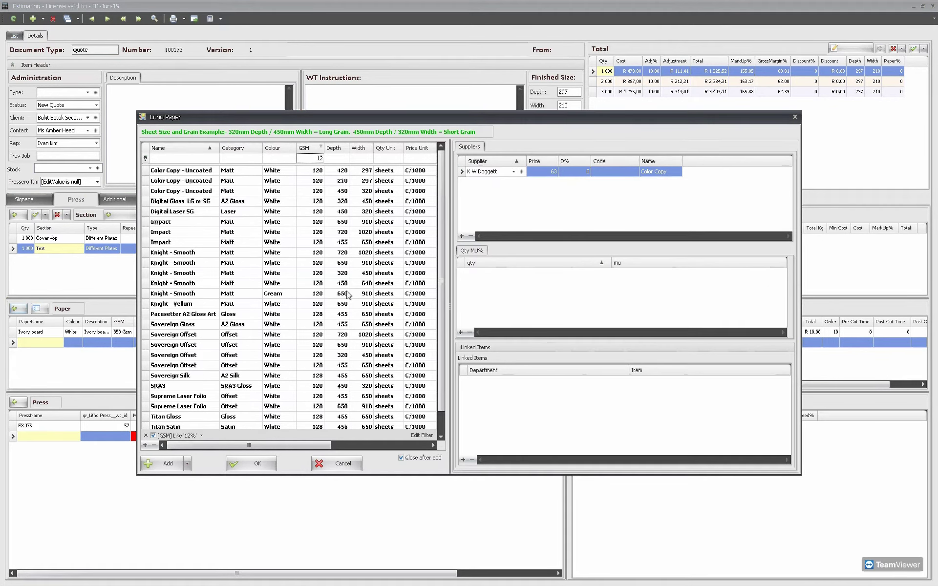
pyautogui.click(342, 295)
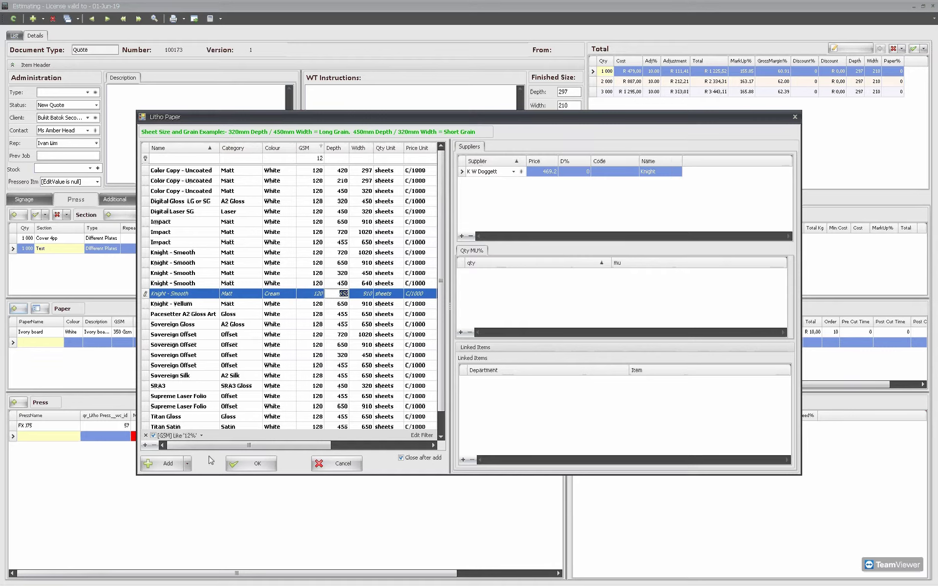
pyautogui.click(161, 465)
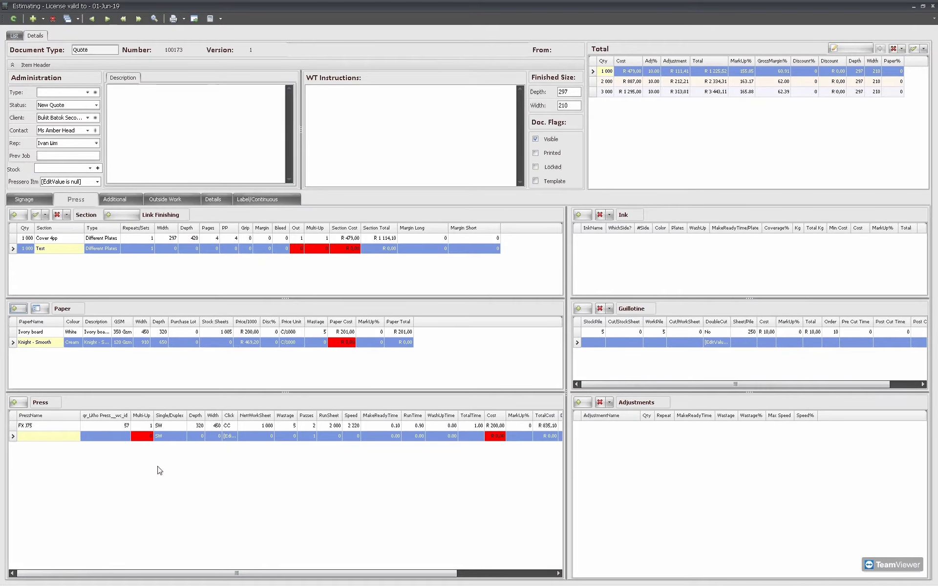
# Add the Sakurai 5 col press to the Text section.
pyautogui.click(22, 406)
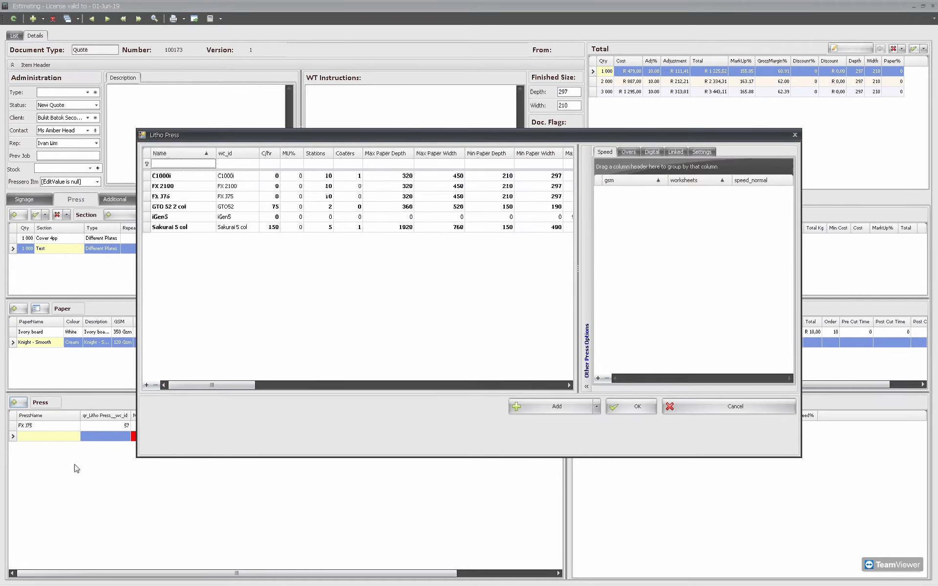
pyautogui.click(151, 229)
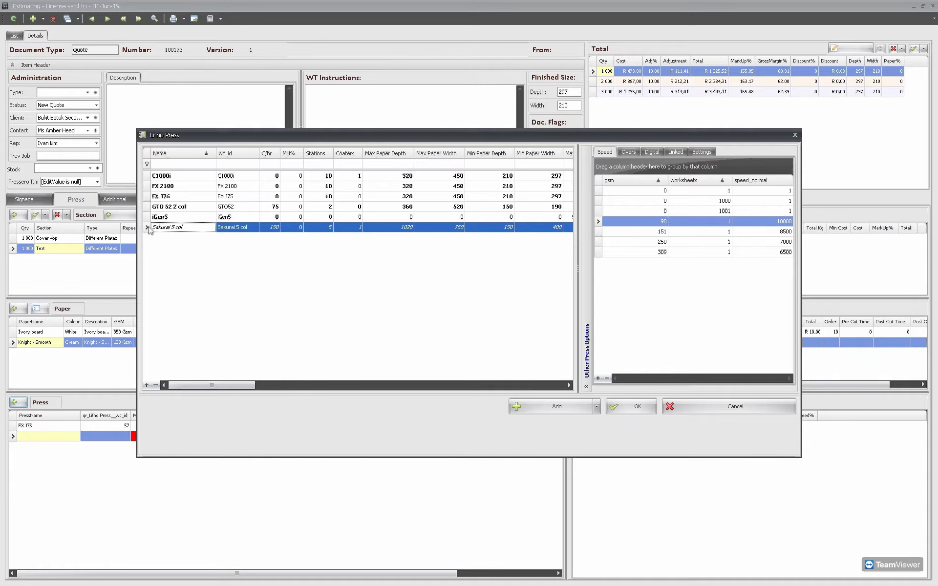
pyautogui.click(549, 410)
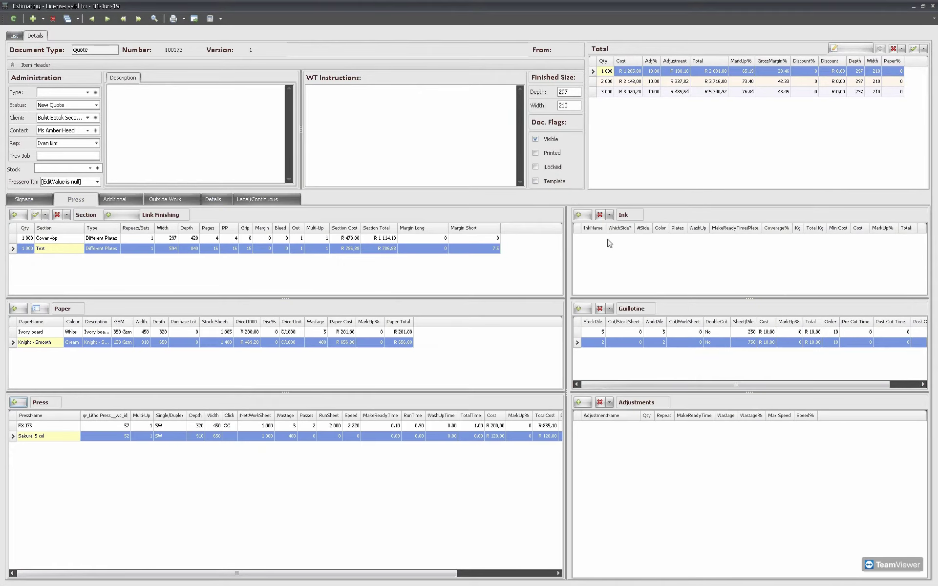
# Attach Process ink to the Text section, bringing 1 000 copies to R 2 392,47.
pyautogui.click(584, 215)
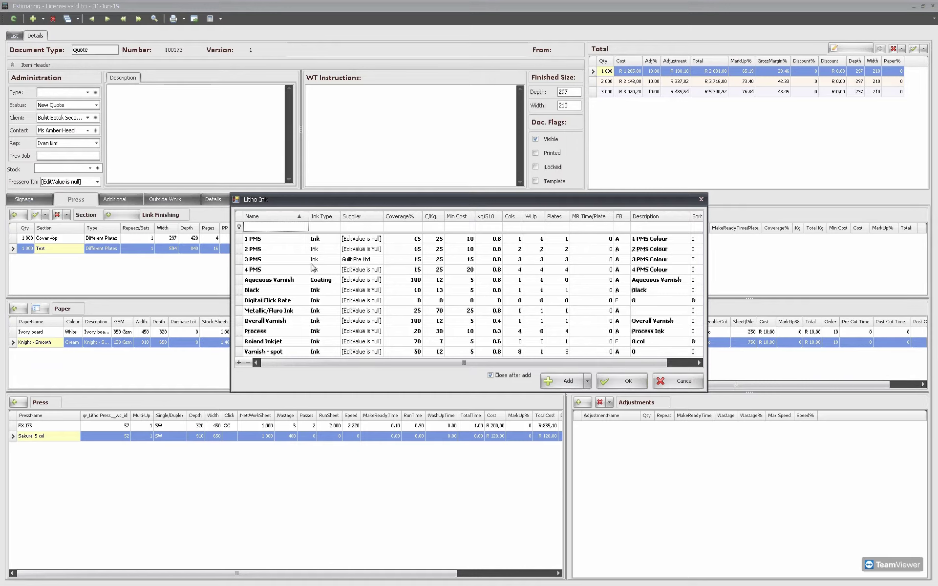
pyautogui.click(268, 331)
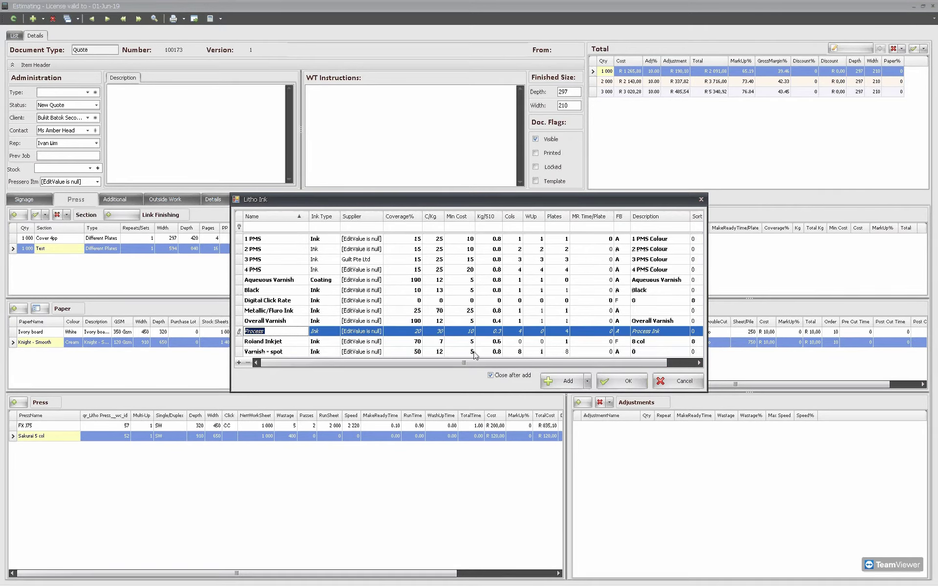
pyautogui.click(567, 381)
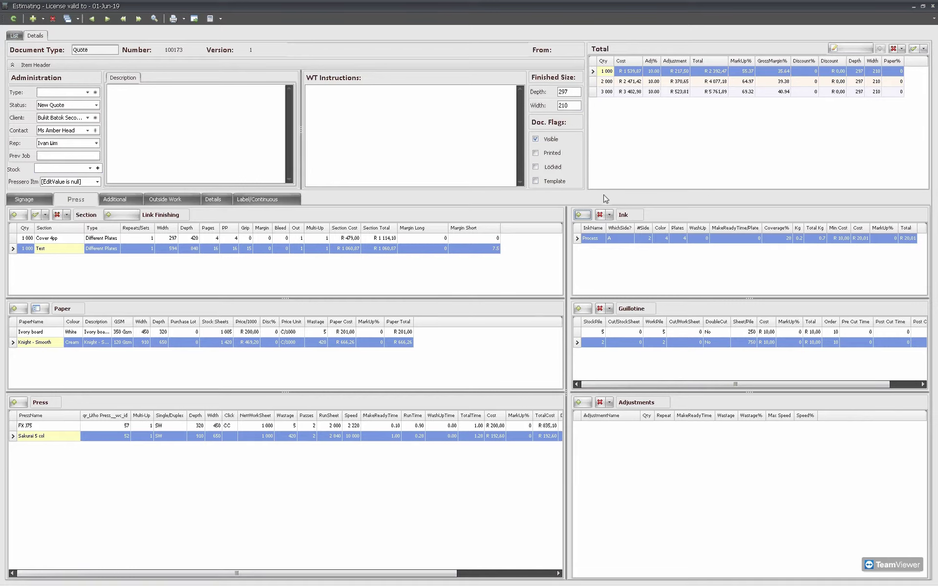
# Compare the 2 000 and 3 000 copy totals, then return to the 1 000 costing.
pyautogui.click(602, 81)
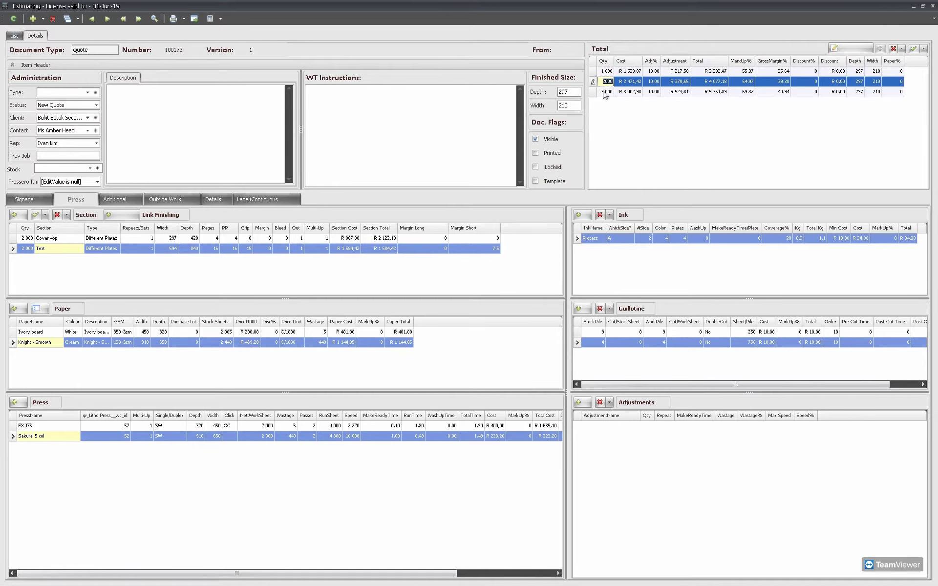
pyautogui.click(605, 91)
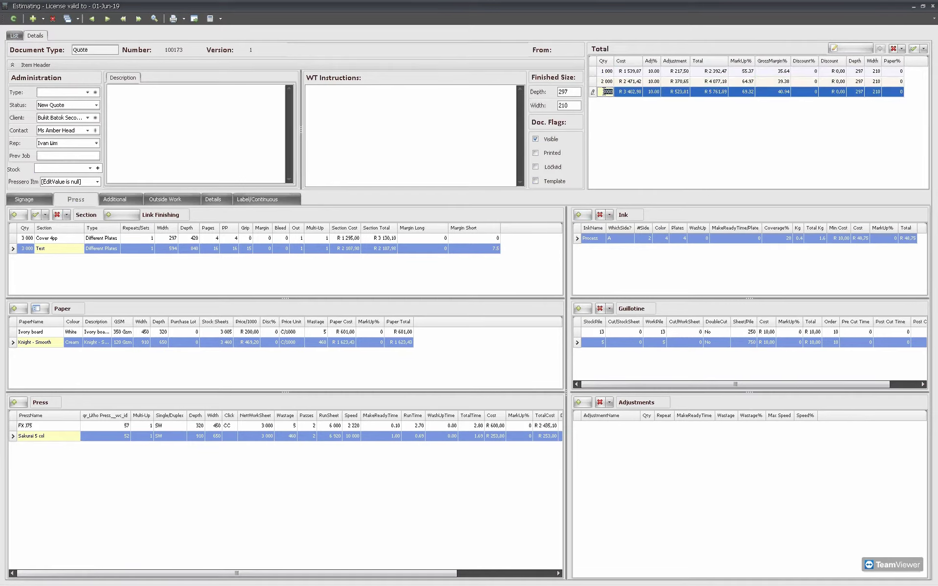
pyautogui.click(606, 72)
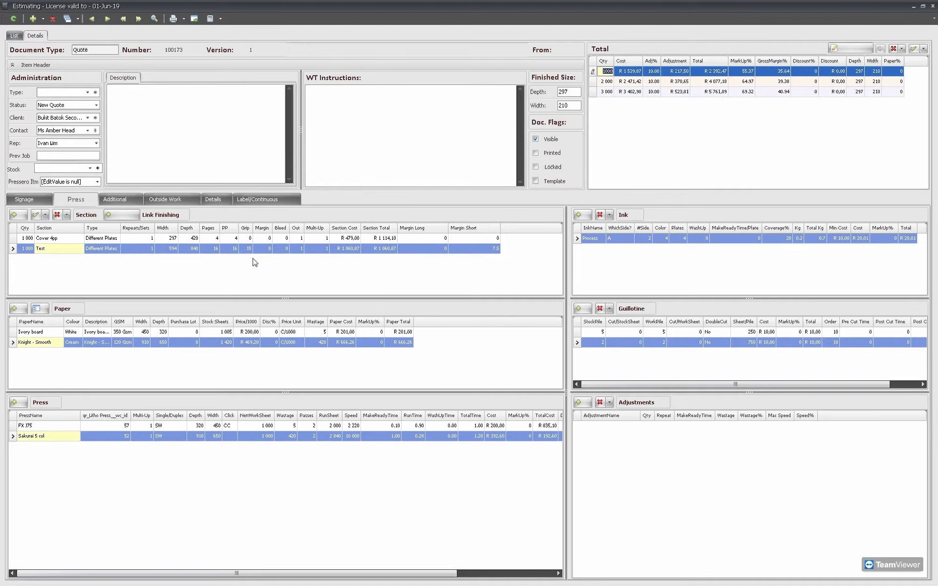
# Set the Text section to 64 pages printed in 4 repeats/sets.
pyautogui.click(232, 248)
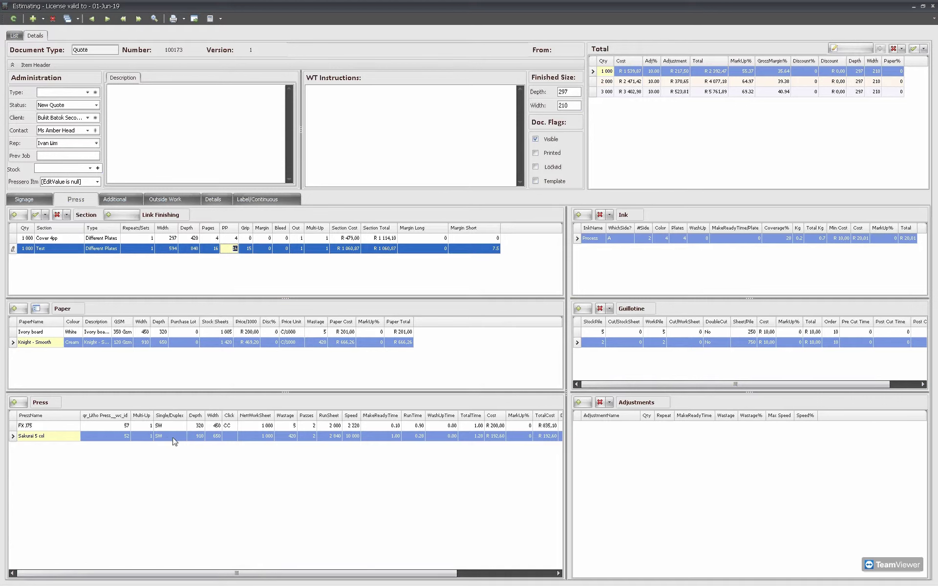
pyautogui.click(196, 437)
pyautogui.click(161, 342)
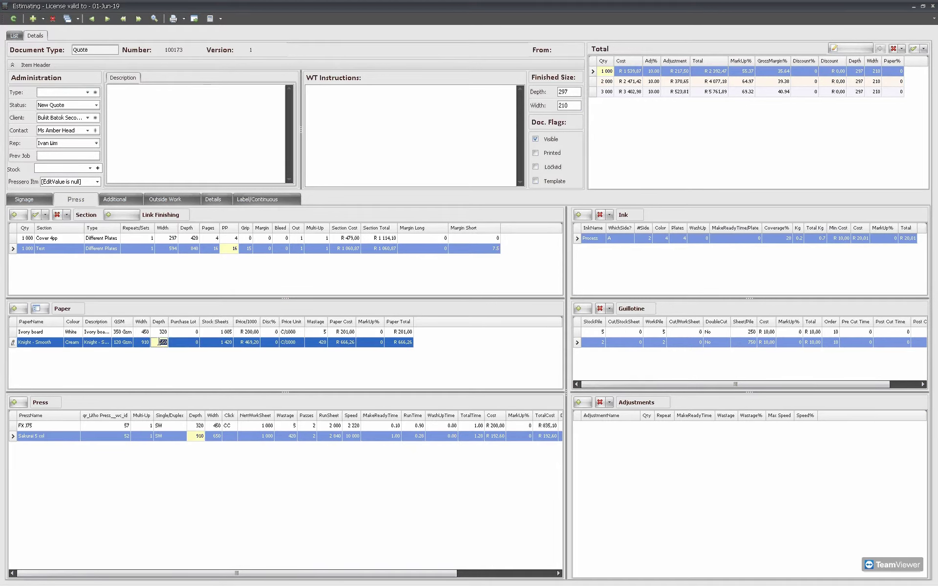
pyautogui.click(241, 272)
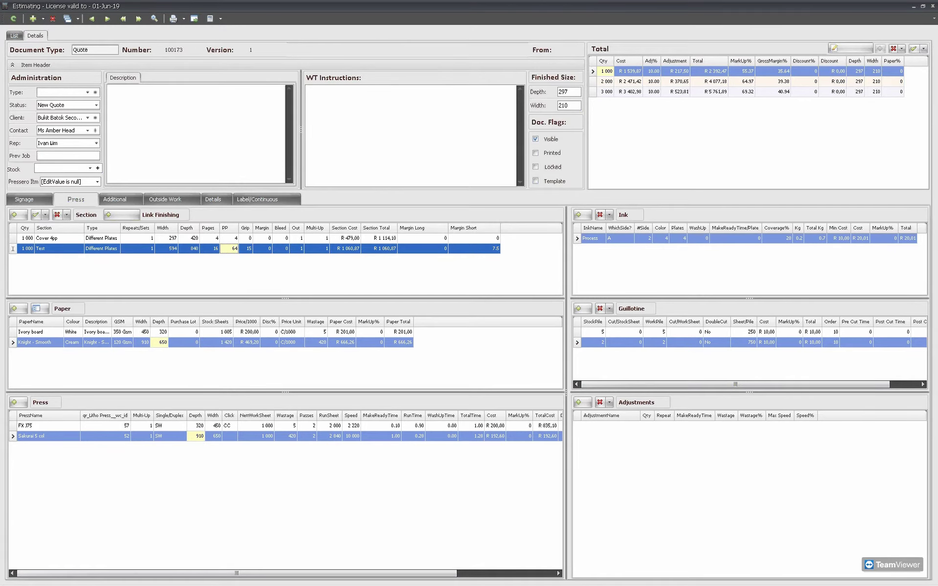
pyautogui.write('64')
pyautogui.press('Return')
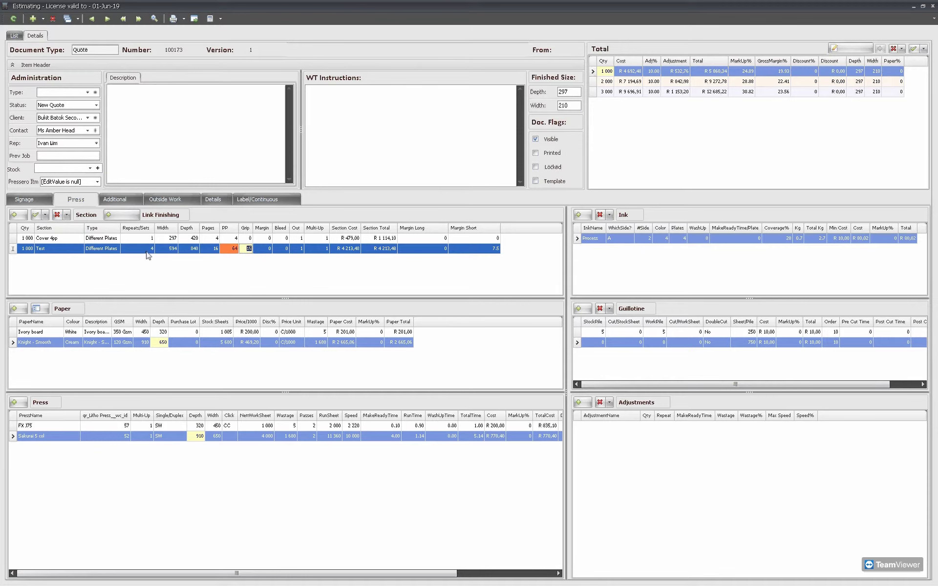
pyautogui.click(148, 250)
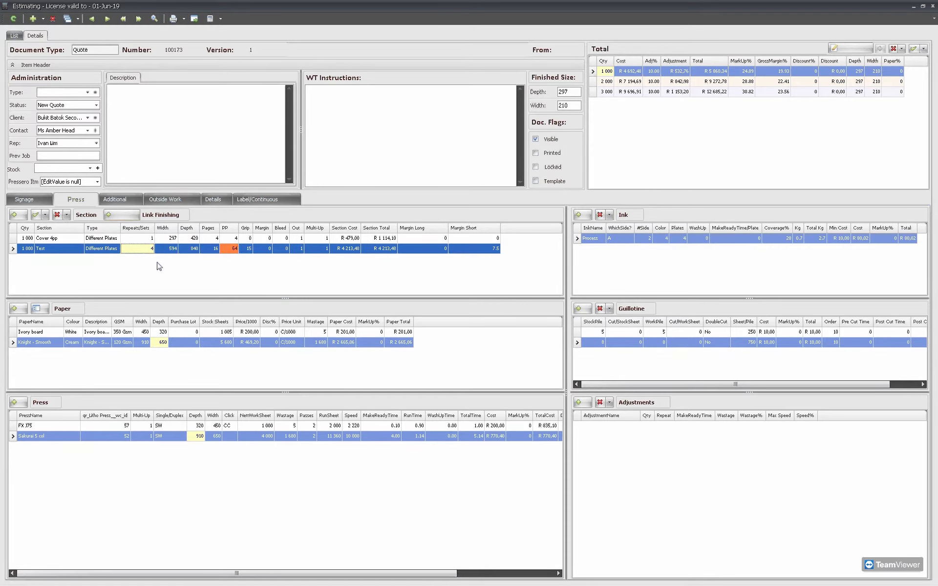
pyautogui.click(321, 342)
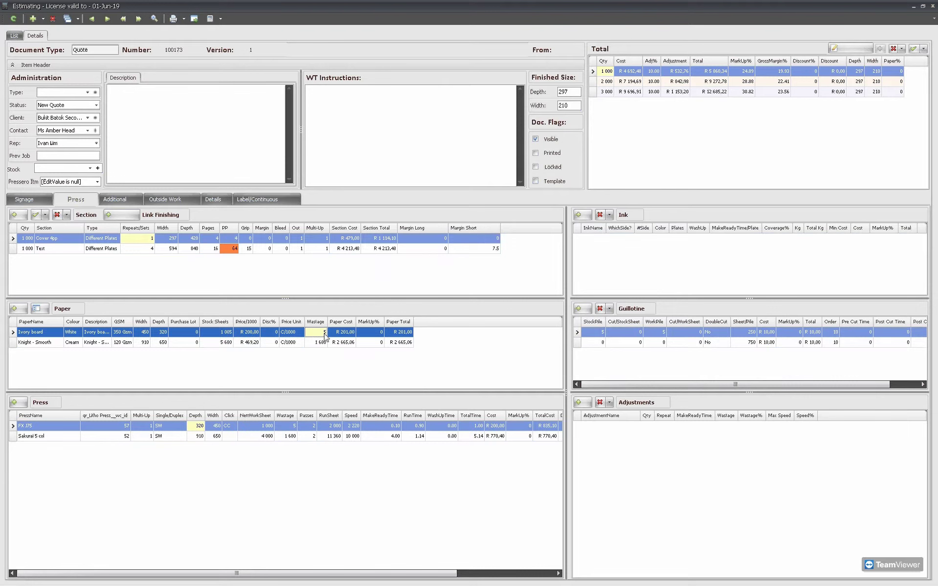
# Review the Text section's paper wastage, Sakurai press cost and guillotine costs.
pyautogui.press('Up')
pyautogui.click(322, 343)
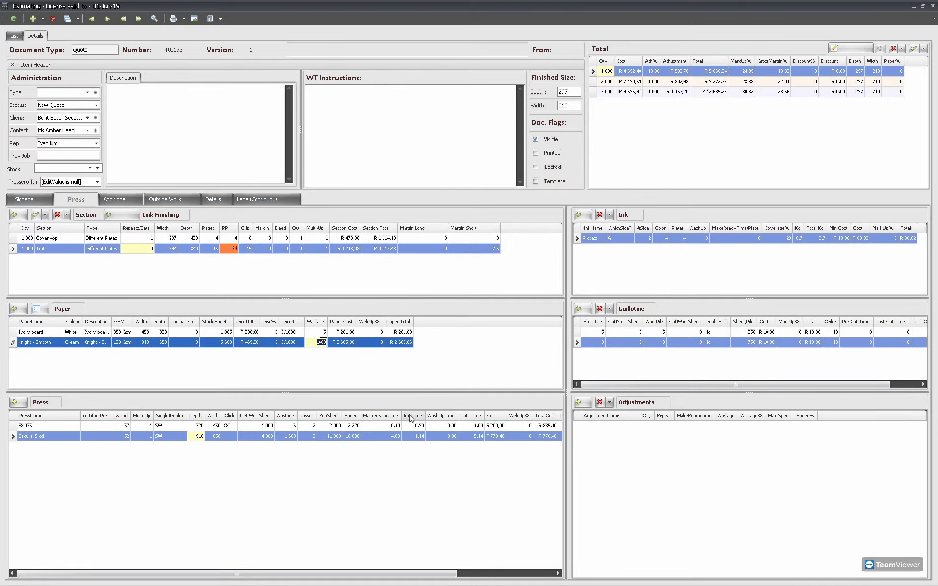
pyautogui.click(499, 436)
pyautogui.click(499, 426)
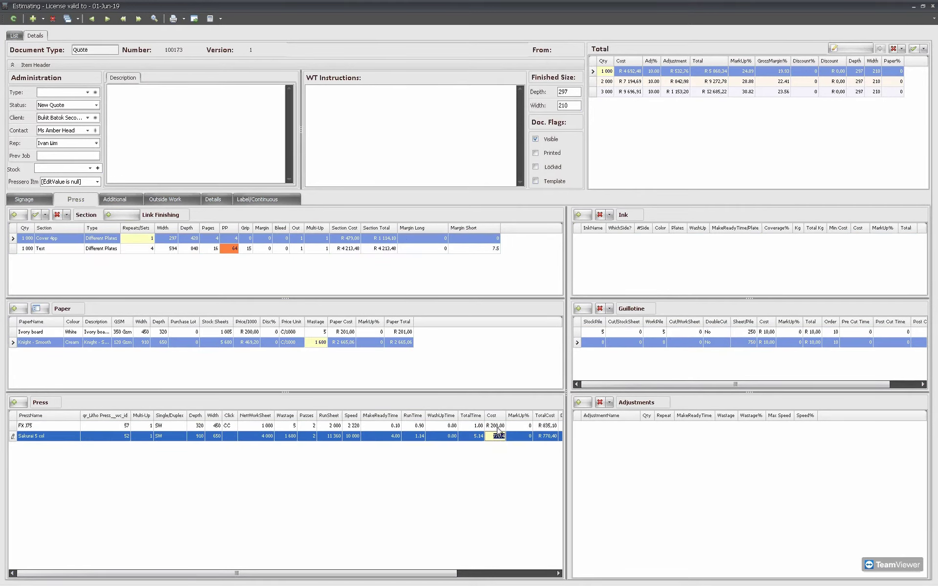
pyautogui.click(523, 359)
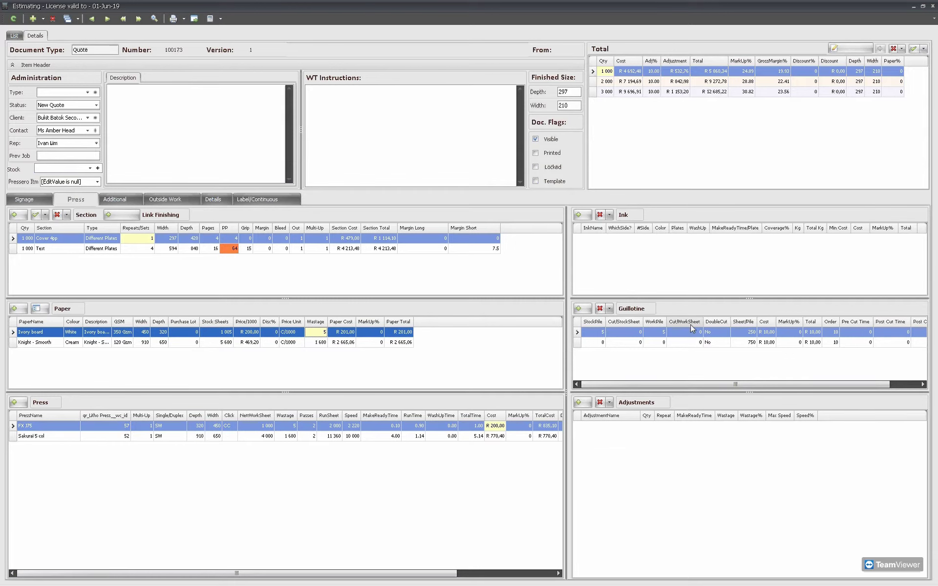
pyautogui.click(671, 347)
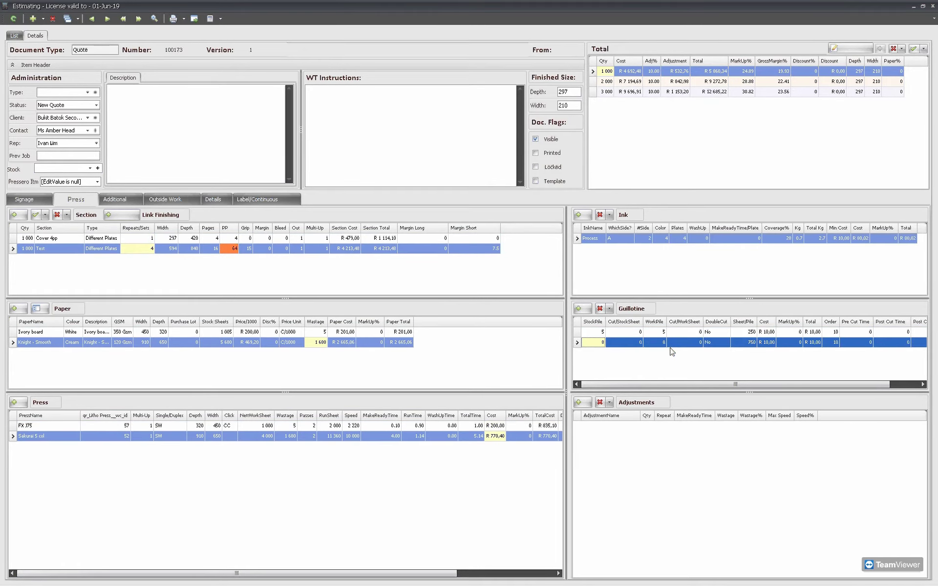
pyautogui.click(663, 343)
pyautogui.click(813, 342)
pyautogui.click(369, 283)
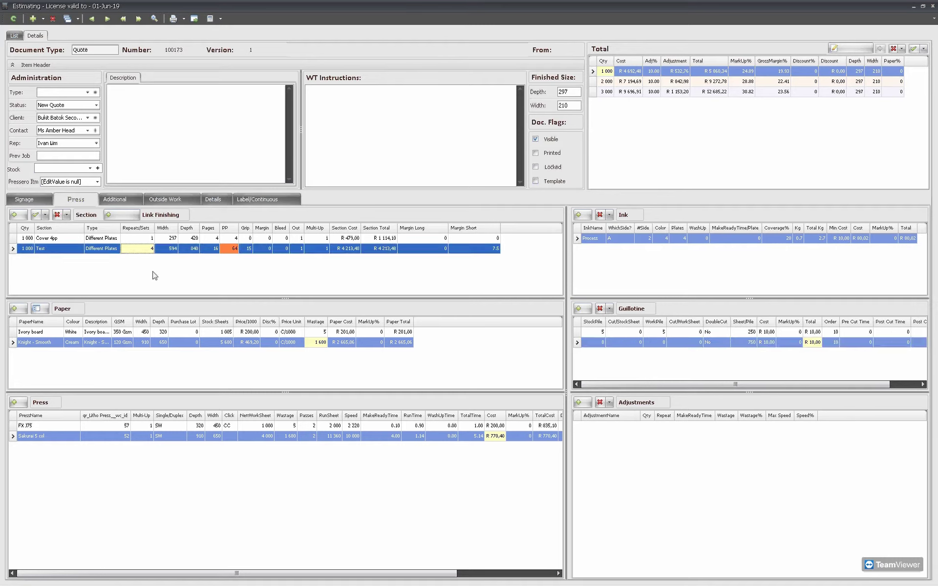
# Show the Additional costs and browse the finishing operations list without adding anything.
pyautogui.click(122, 198)
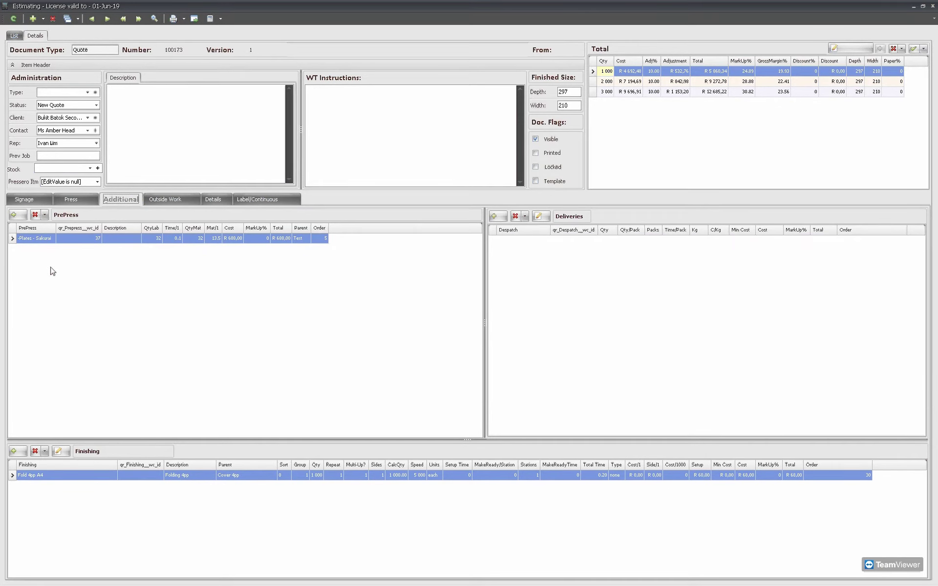
pyautogui.click(12, 477)
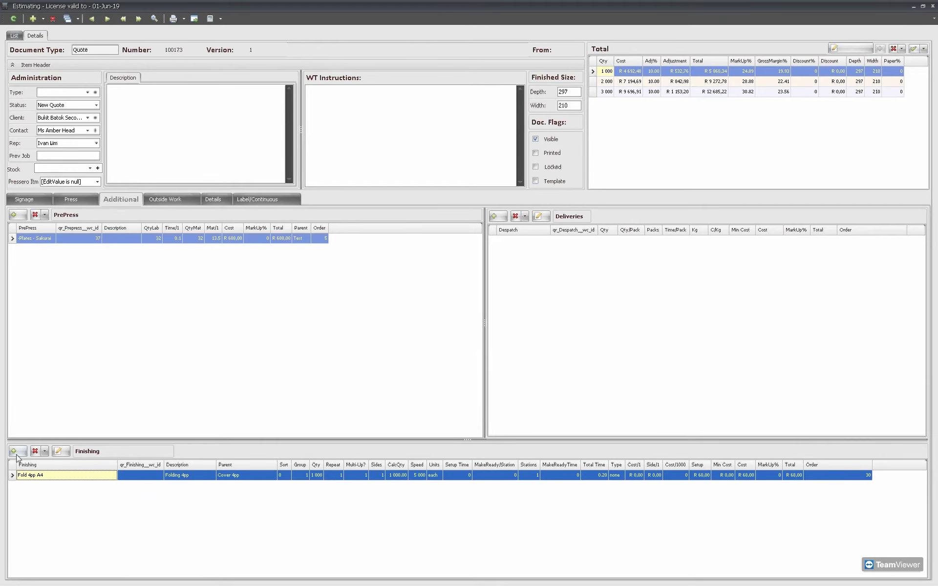
pyautogui.click(15, 452)
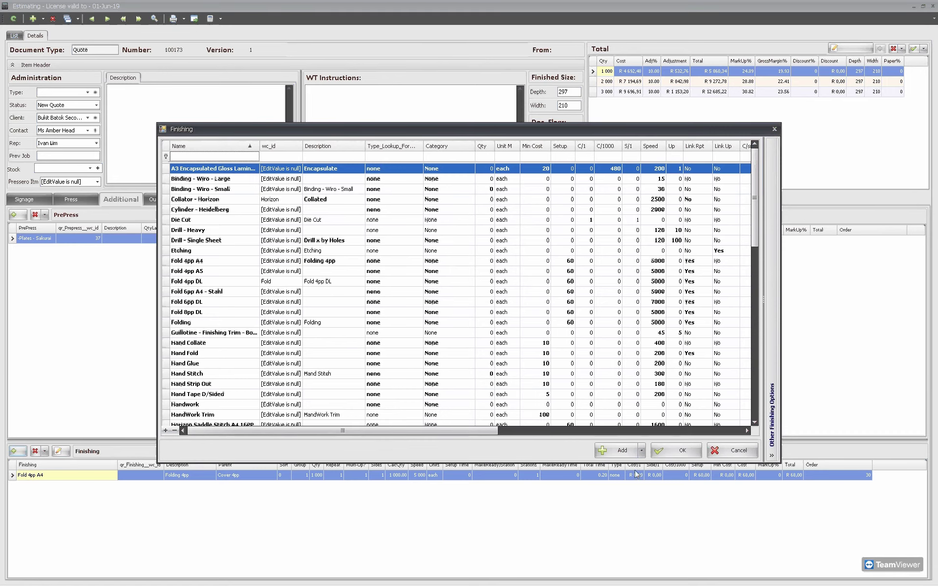
pyautogui.click(676, 450)
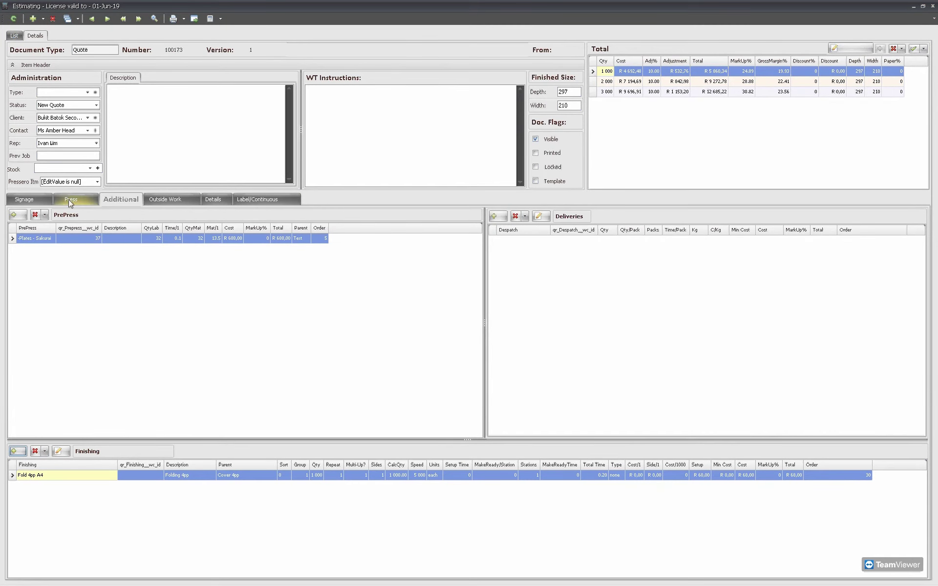
# Link the Folding finishing to the Text section, found by filtering names with 'fo'.
pyautogui.click(73, 199)
pyautogui.click(132, 218)
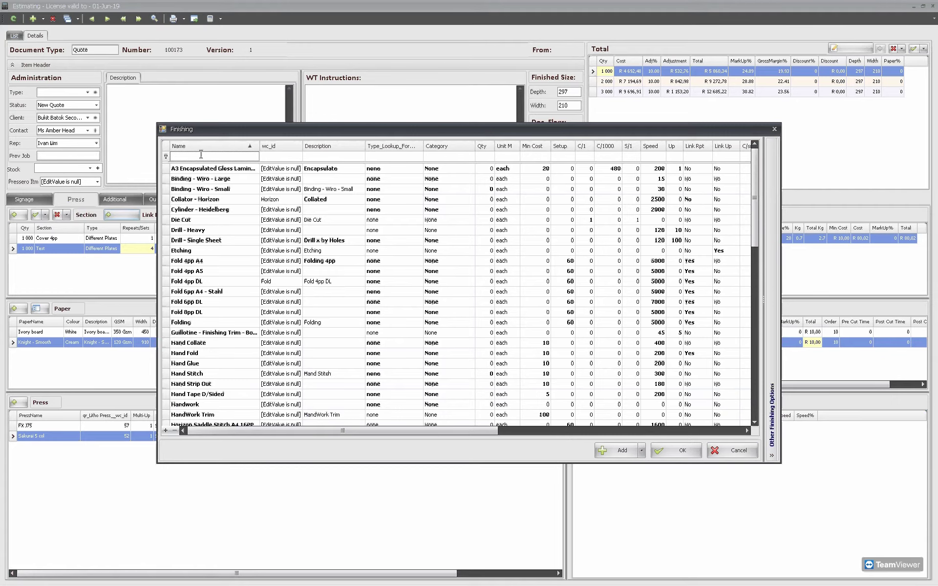
pyautogui.write('fo')
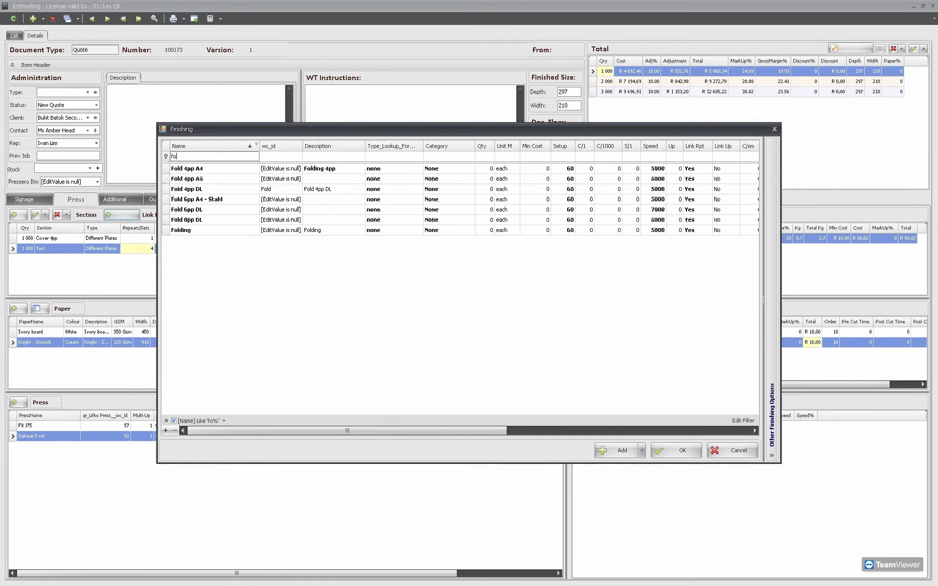
pyautogui.click(189, 230)
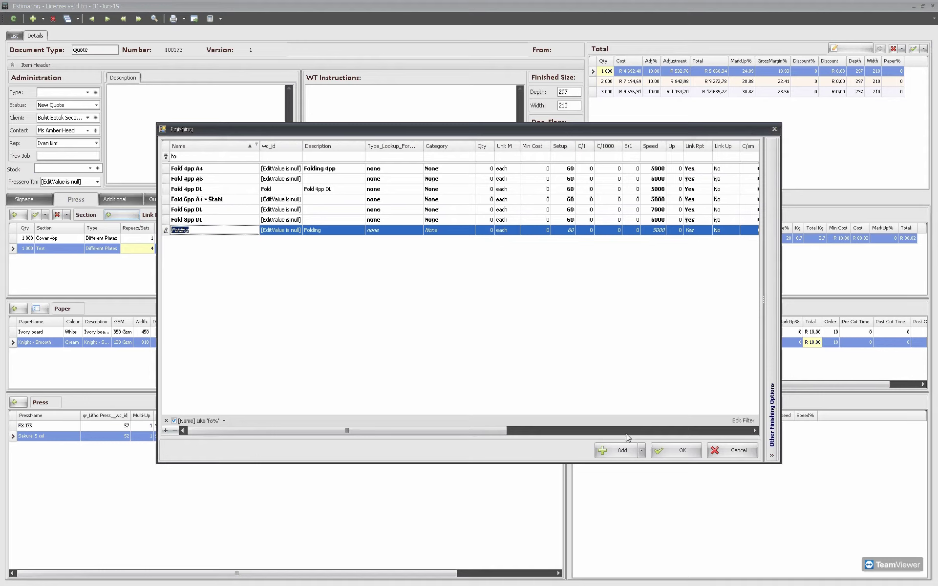
pyautogui.click(612, 452)
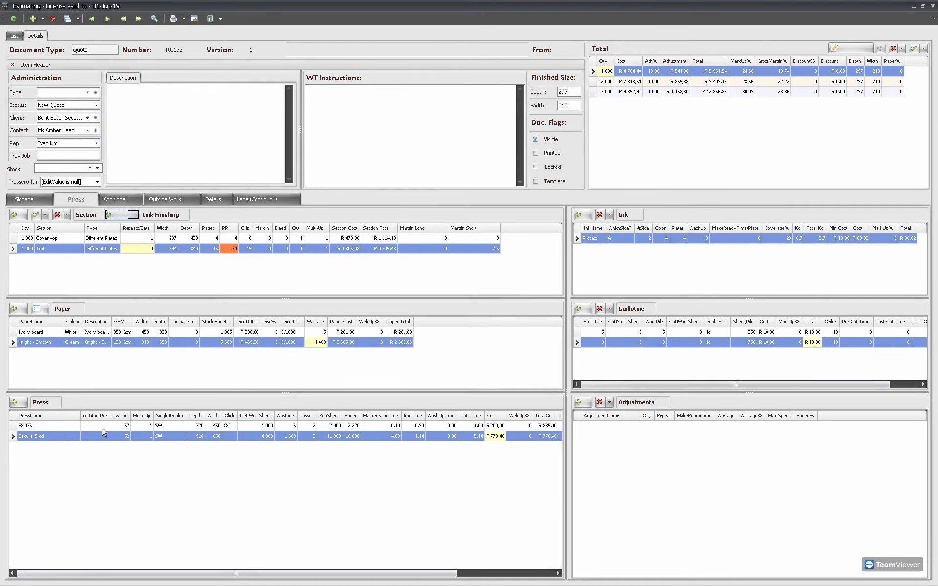
# Add the Perfect Binding finishing, found by filtering names with '*bin'.
pyautogui.click(114, 200)
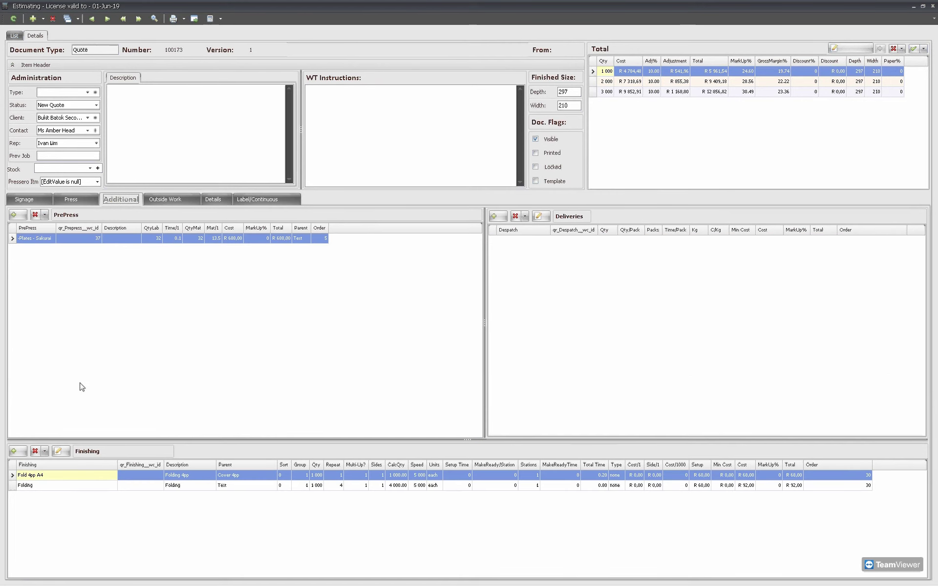
pyautogui.click(15, 451)
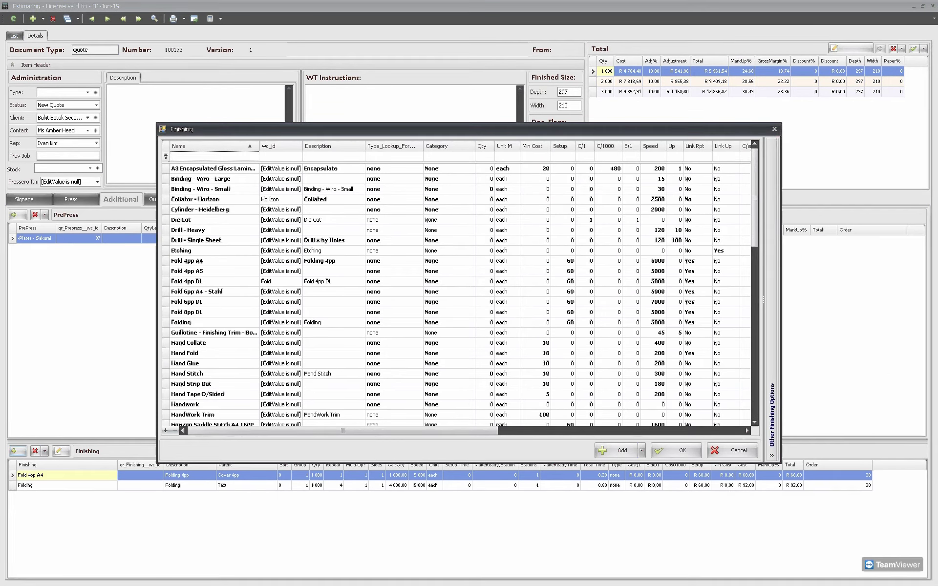
pyautogui.write('*bind')
pyautogui.click(215, 189)
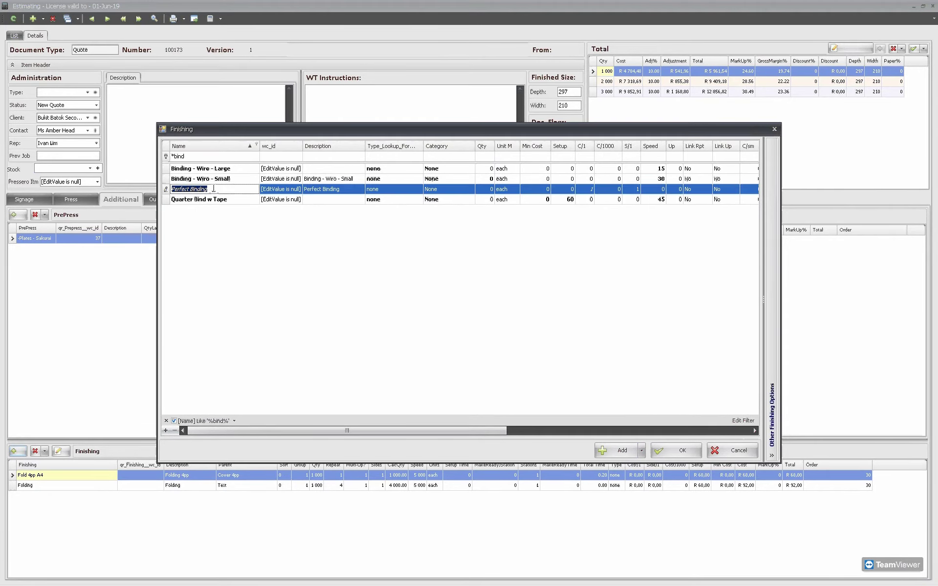
pyautogui.click(620, 450)
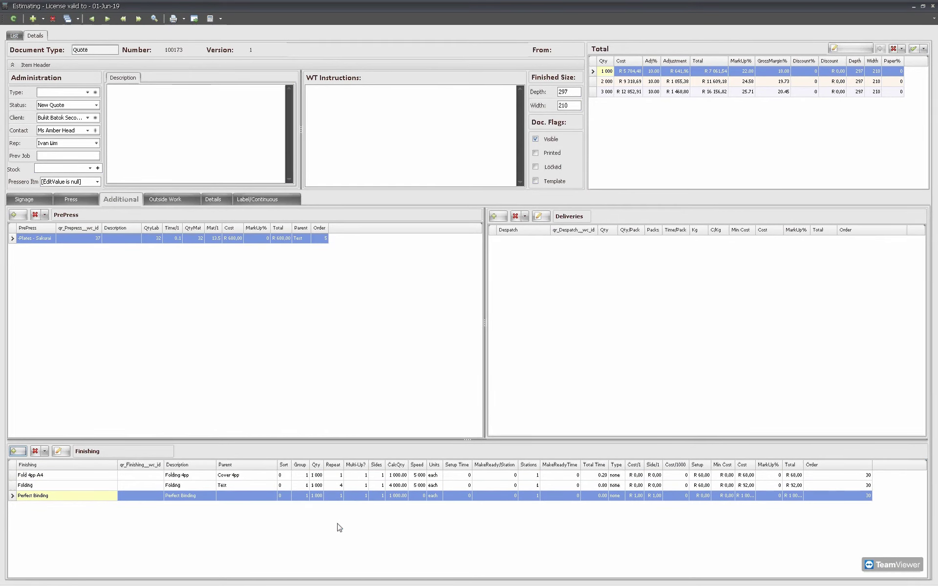
# Commit the calculated quantities for Folding, Fold 4pp A4 and Perfect Binding.
pyautogui.click(398, 486)
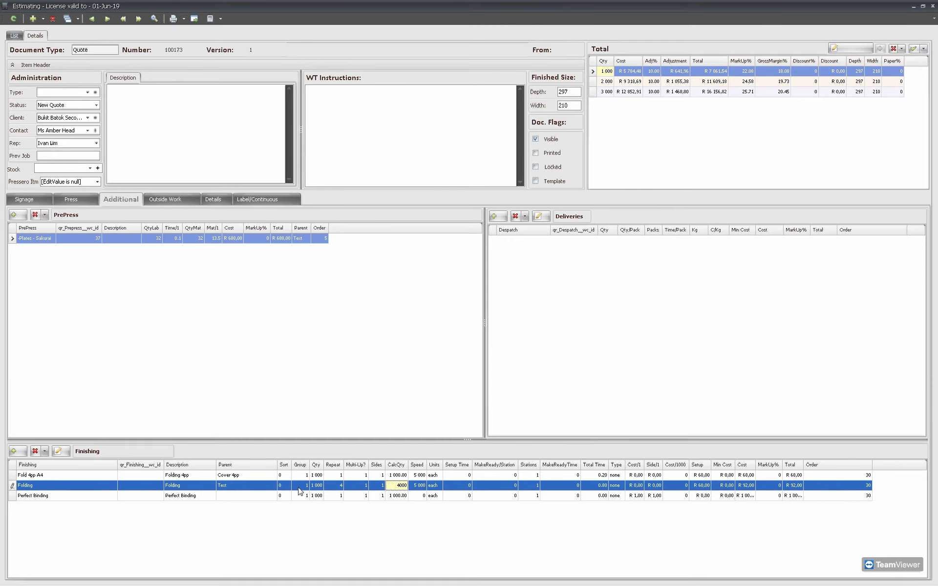
pyautogui.click(396, 476)
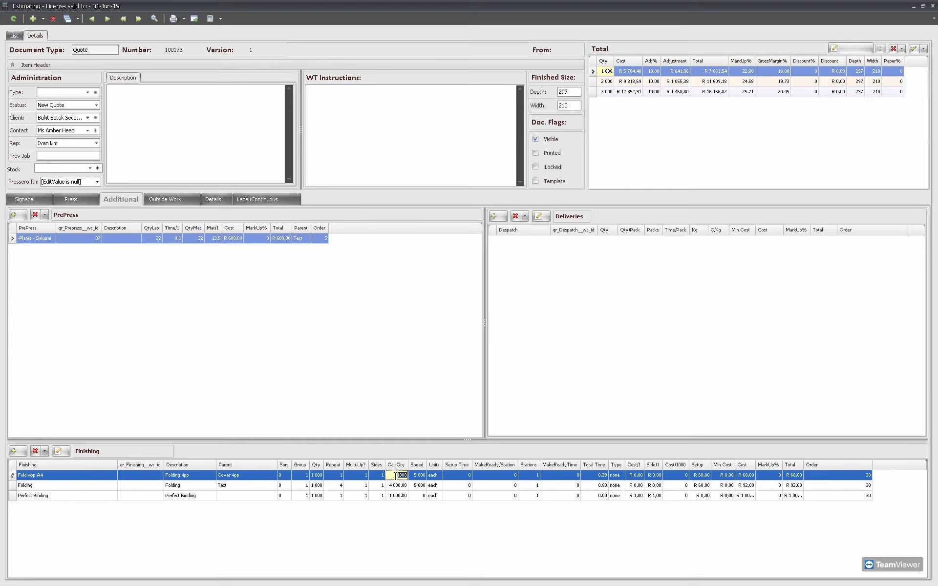
pyautogui.click(397, 496)
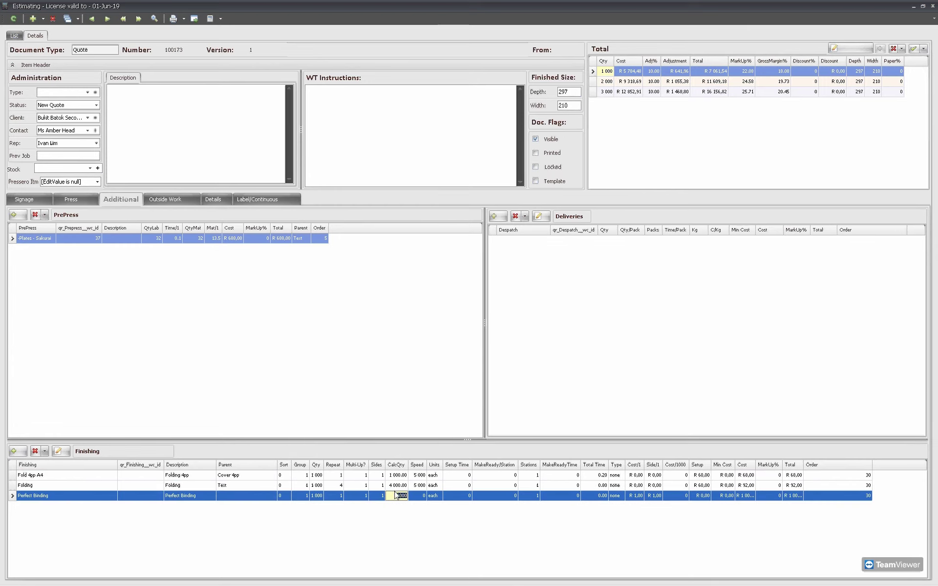
pyautogui.click(605, 72)
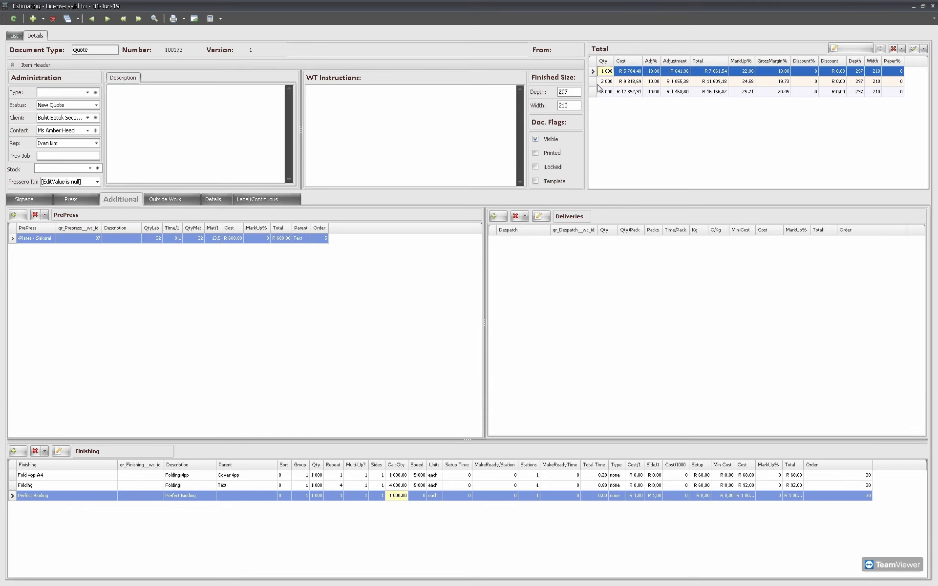
# Check the finishing quantities at 3 000 copies, then return to 1 000 and inspect PrePress quantities.
pyautogui.click(599, 92)
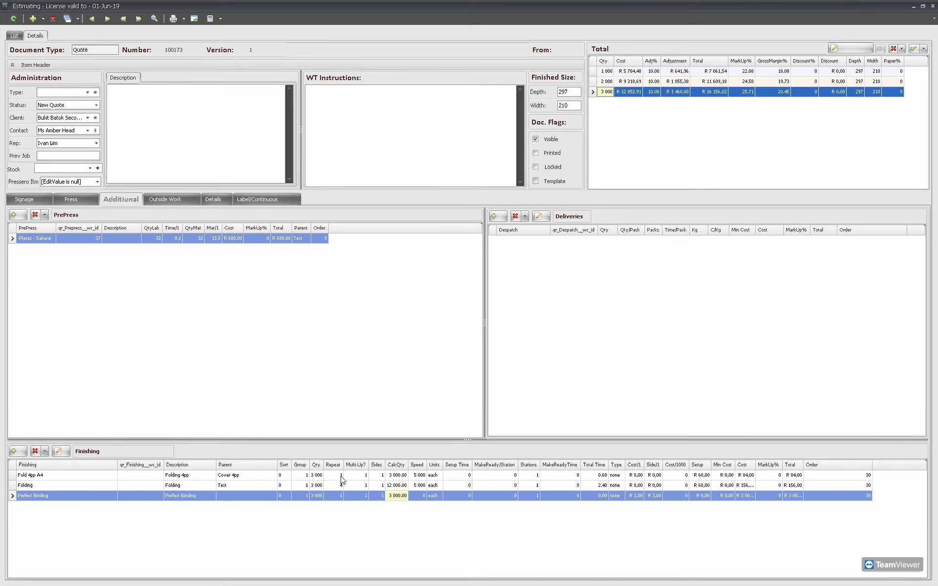
pyautogui.click(402, 486)
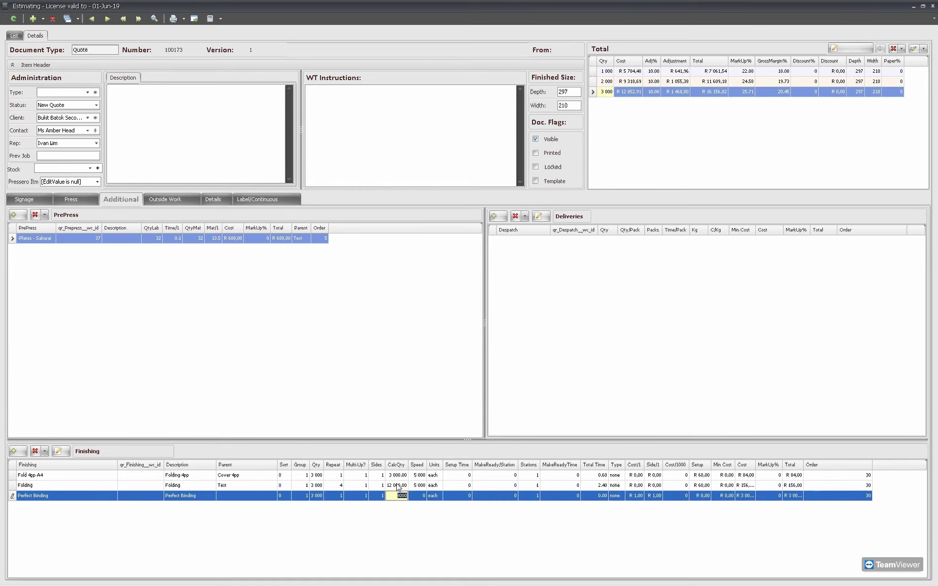
pyautogui.click(399, 475)
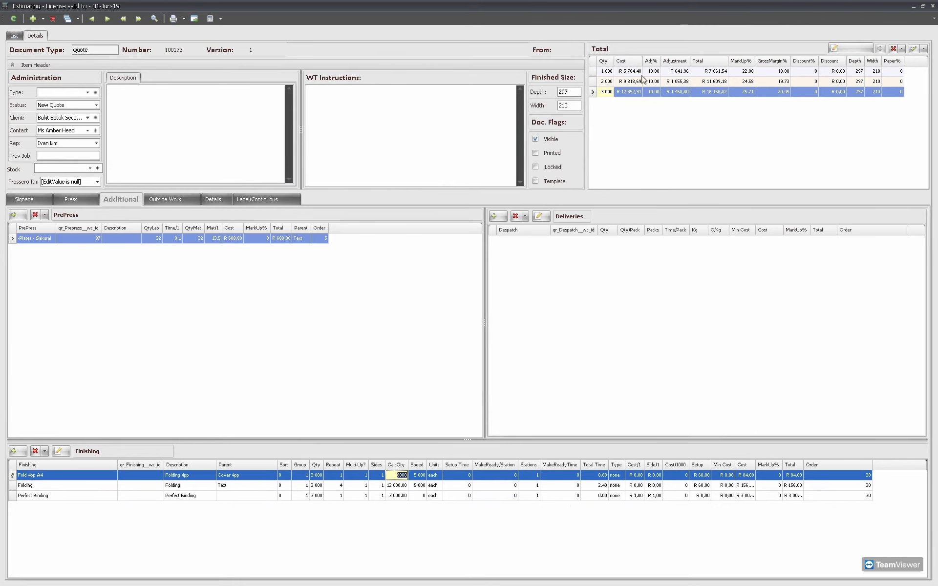
pyautogui.click(607, 71)
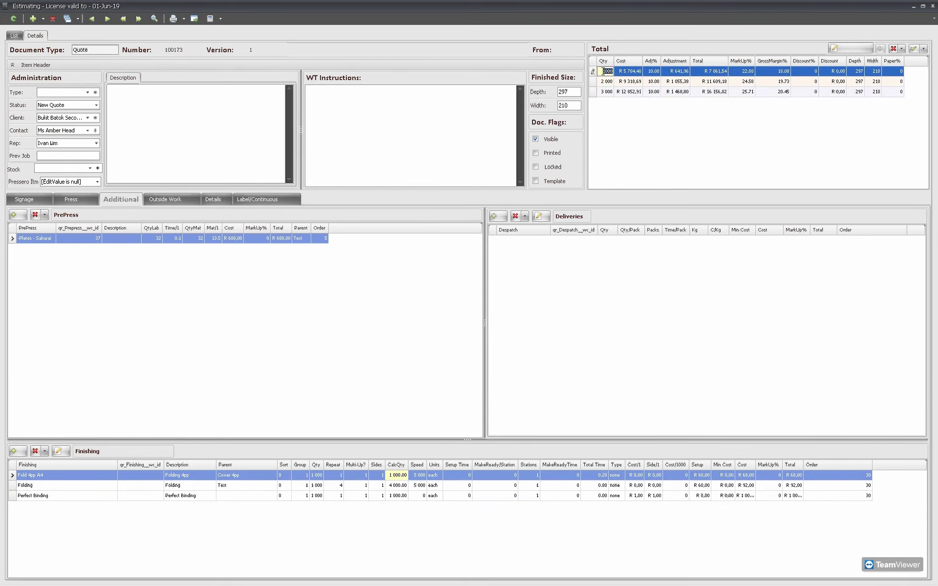
pyautogui.click(149, 240)
pyautogui.click(185, 239)
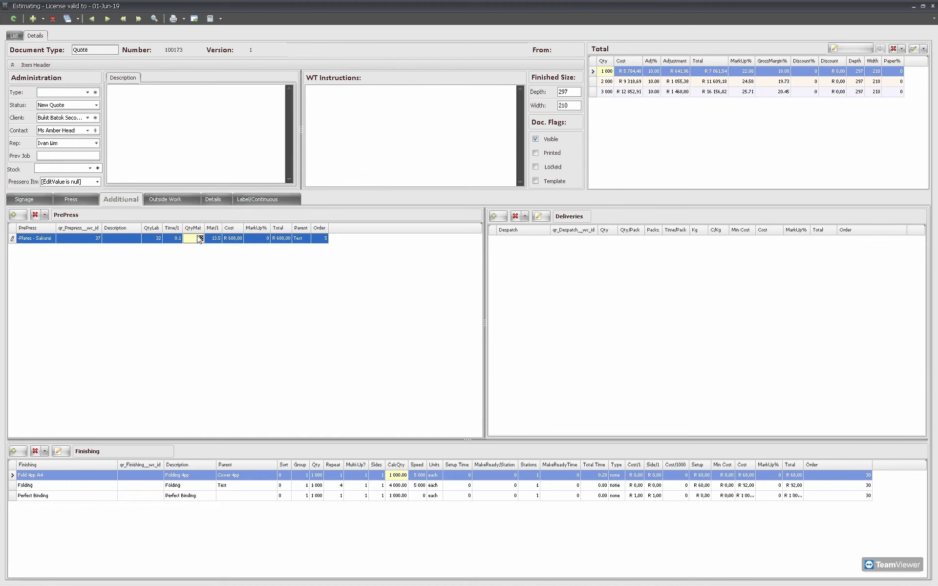
# Add an A4 ctn - Salmat delivery packed 10 per pack, costing R 270,00.
pyautogui.click(493, 217)
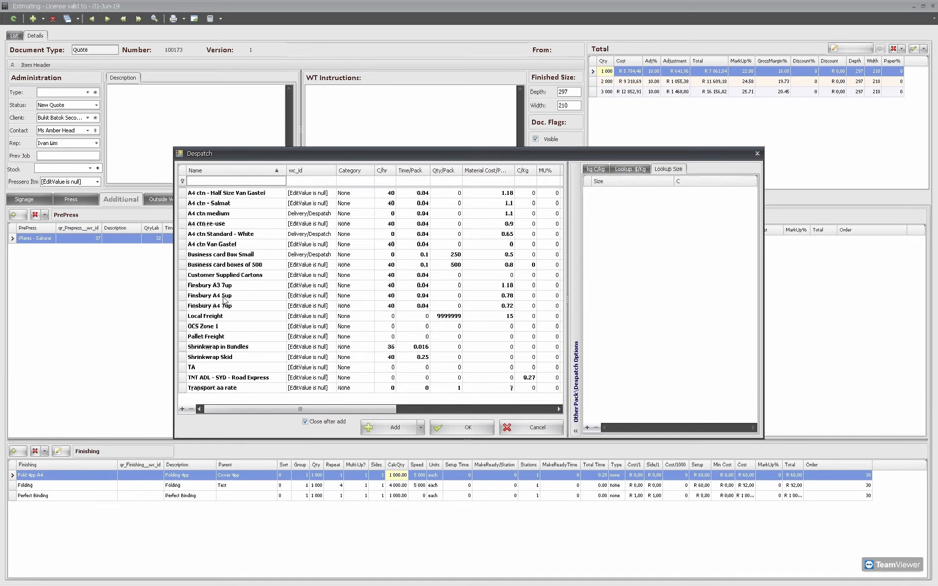
pyautogui.click(196, 205)
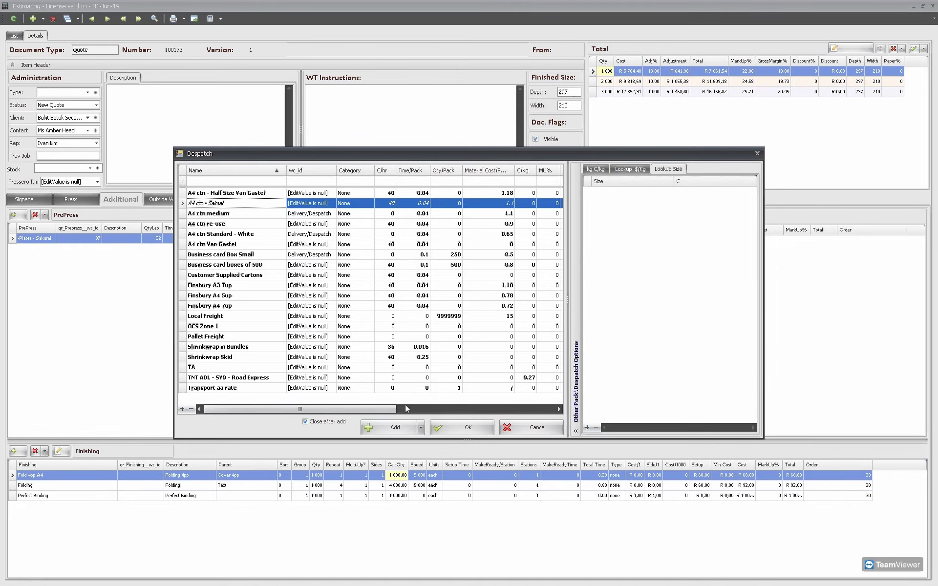
pyautogui.click(395, 427)
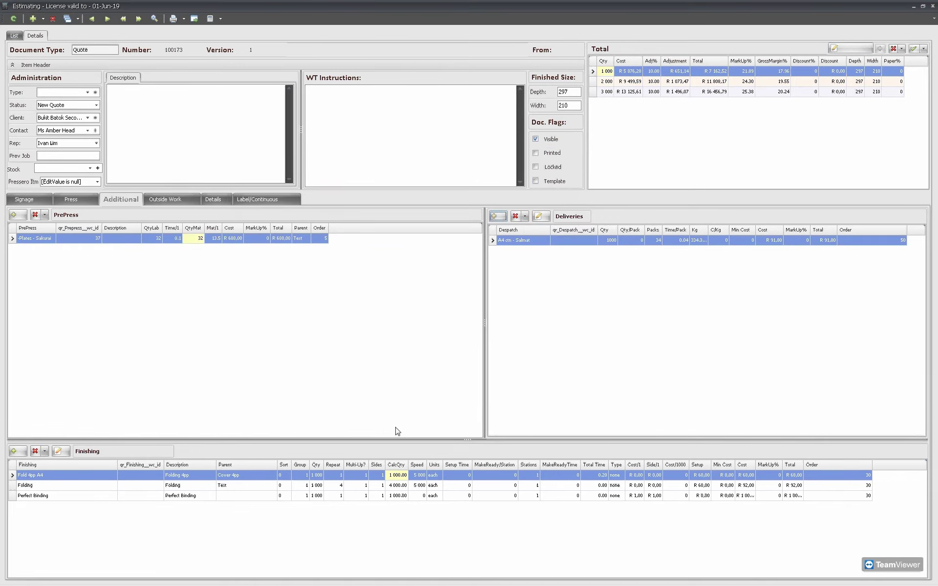
pyautogui.click(636, 241)
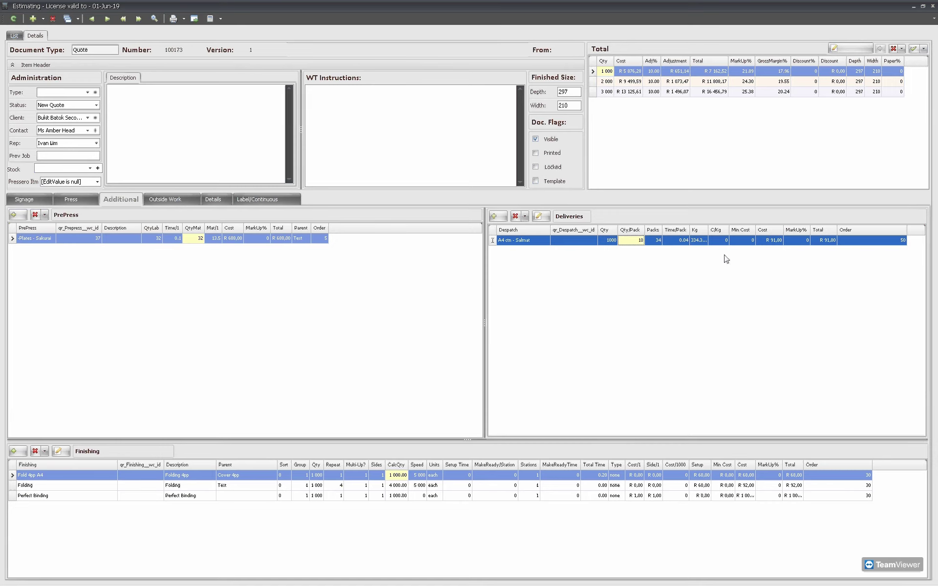
pyautogui.click(659, 243)
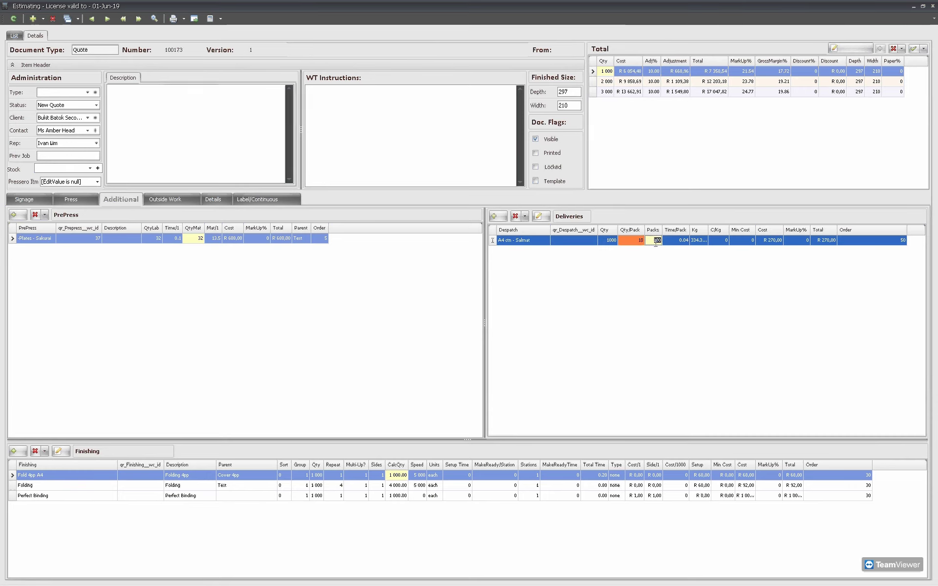
pyautogui.click(658, 241)
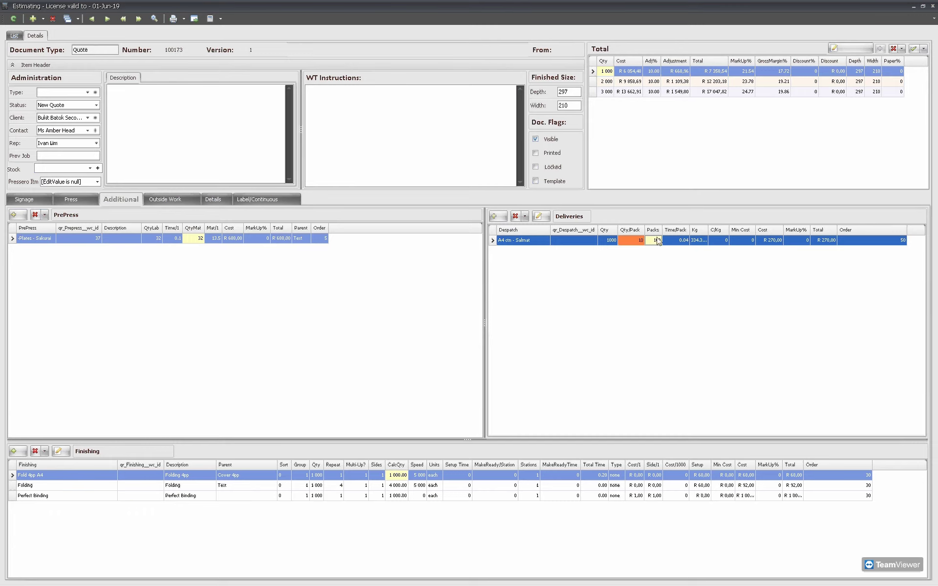
pyautogui.click(770, 241)
pyautogui.click(827, 241)
pyautogui.click(173, 19)
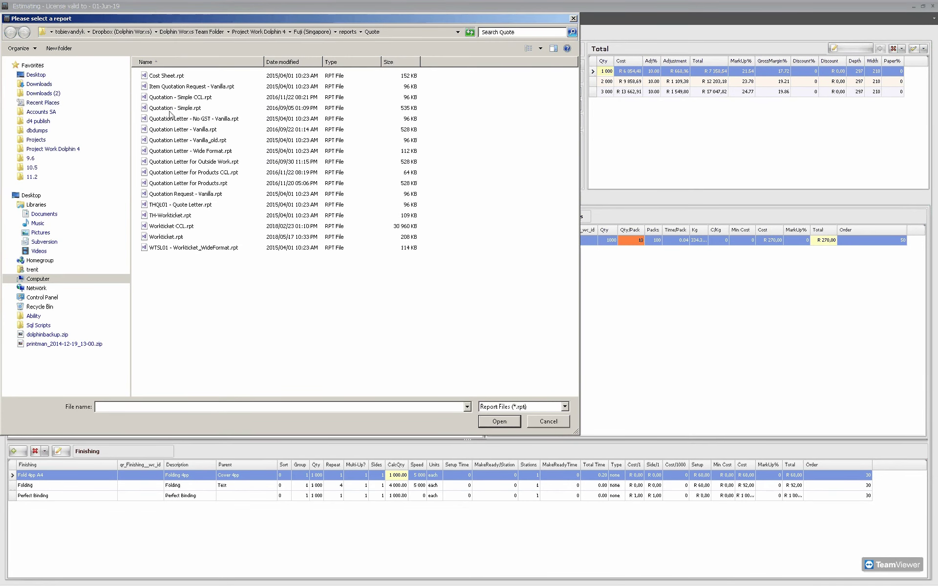
pyautogui.click(171, 109)
pyautogui.doubleClick(144, 110)
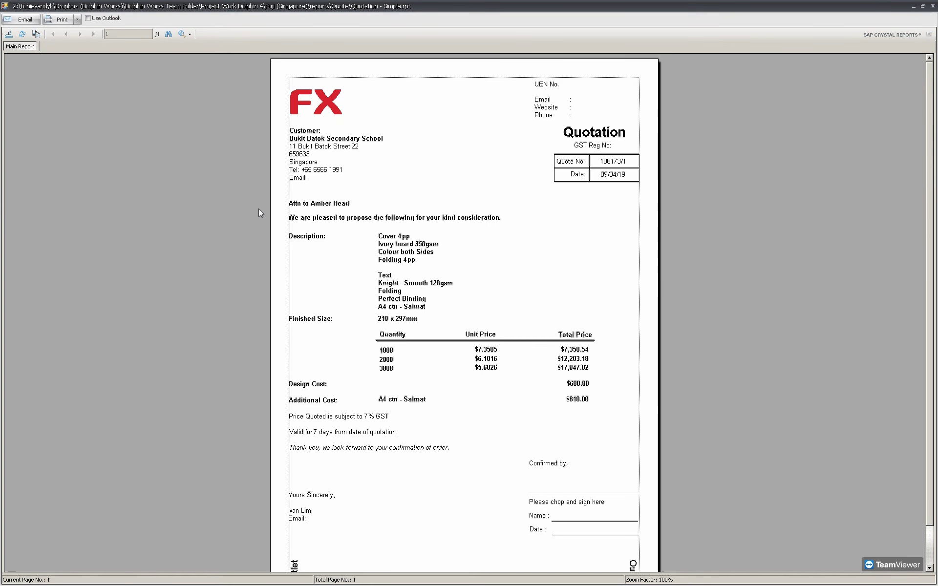
pyautogui.click(454, 277)
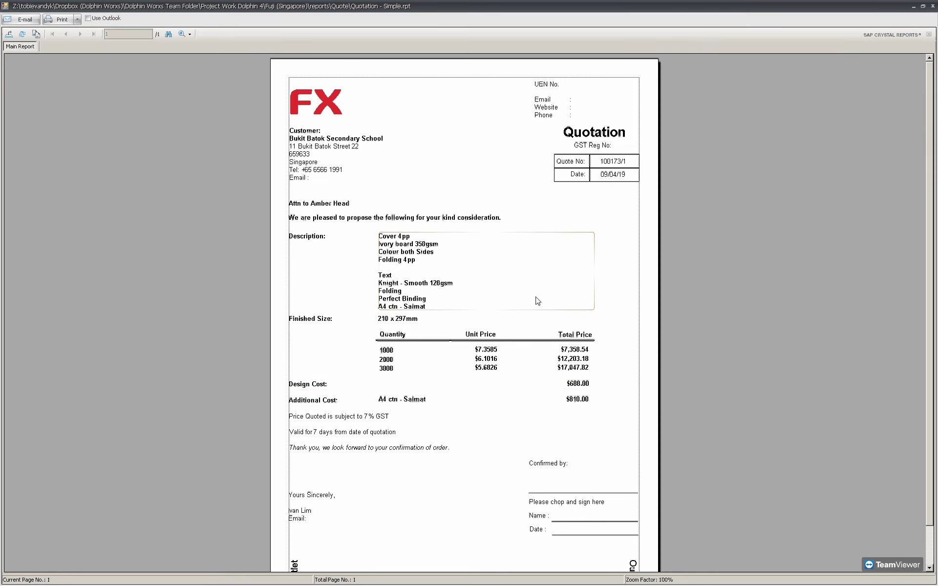
pyautogui.click(933, 6)
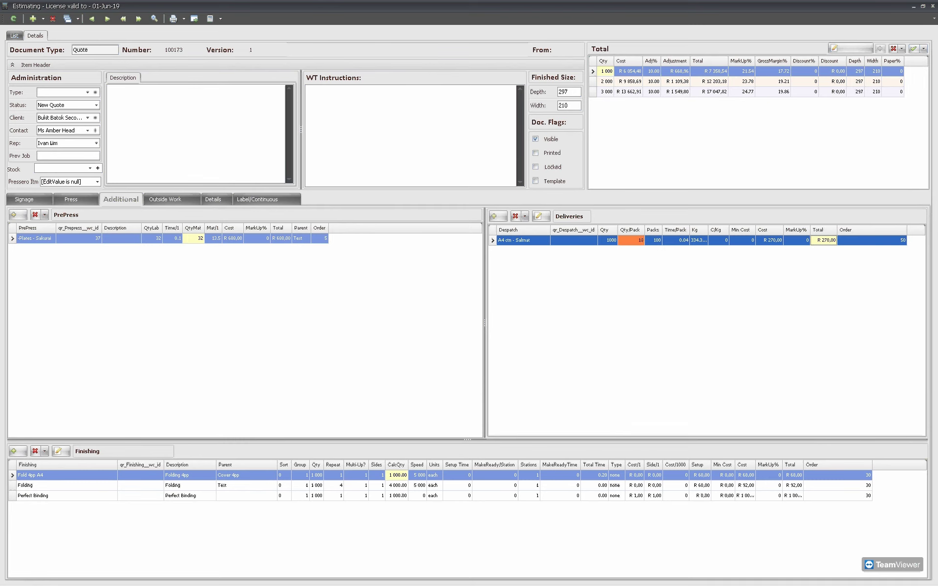
# Convert the quote into a job for 2000 copies and enter the client purchase order number.
pyautogui.click(194, 18)
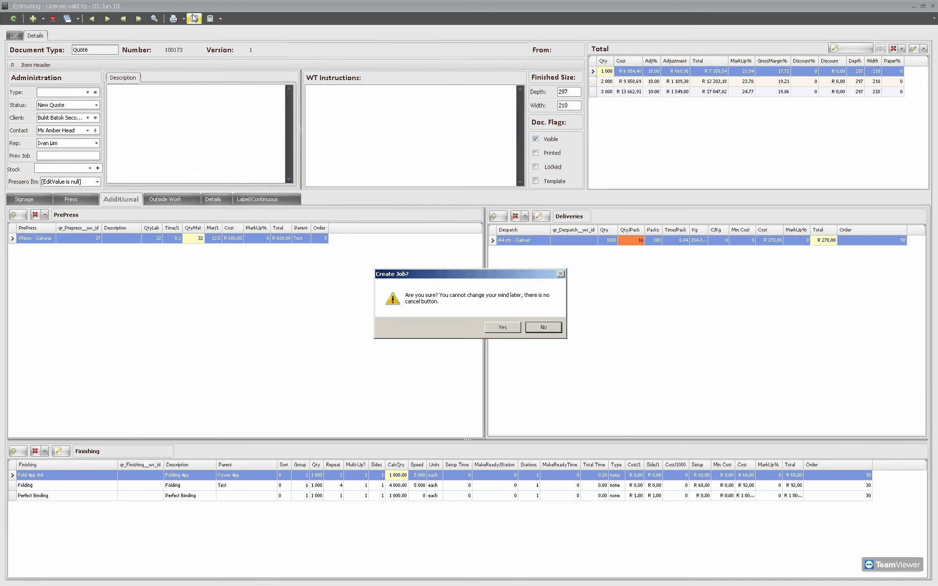
pyautogui.click(502, 327)
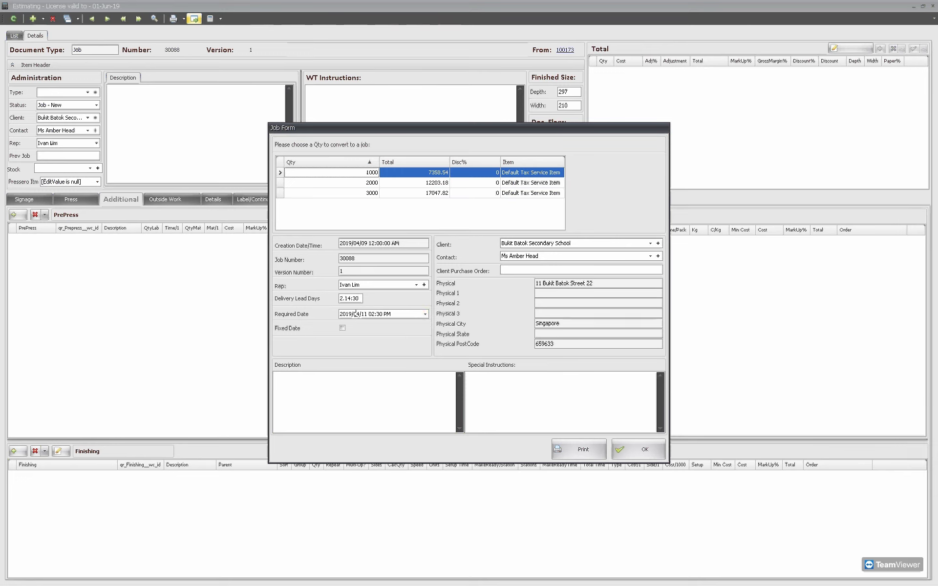
pyautogui.click(370, 185)
pyautogui.click(374, 184)
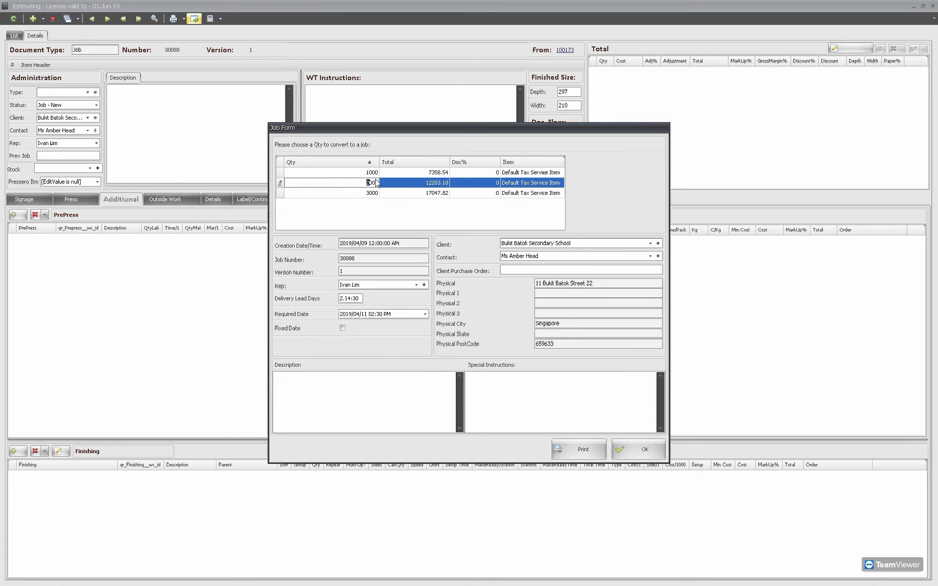
pyautogui.click(571, 269)
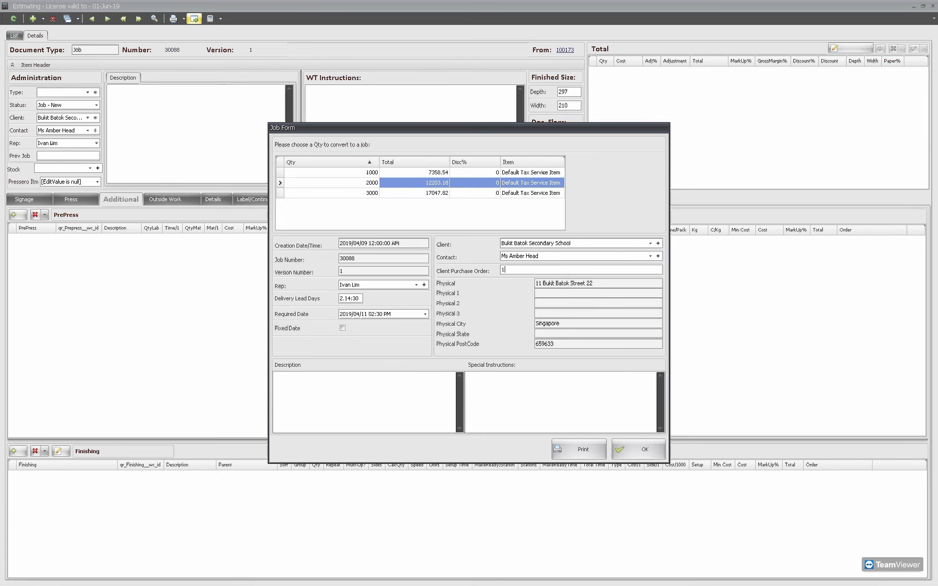
pyautogui.write('1234')
# Create job 30088 from the Job Form and open its Worksticket report.
pyautogui.click(599, 449)
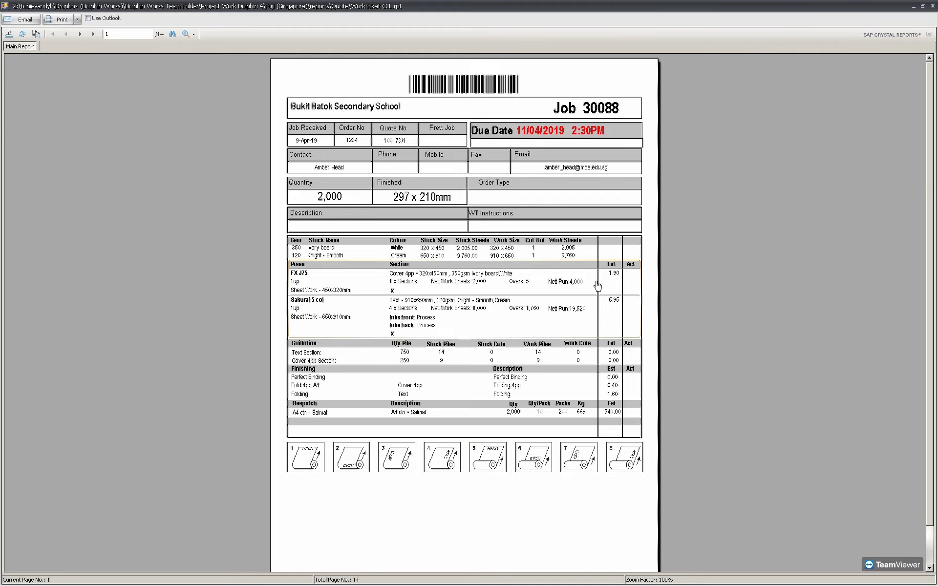
# Close the work ticket preview and view job 30088's press and paper details.
pyautogui.click(932, 6)
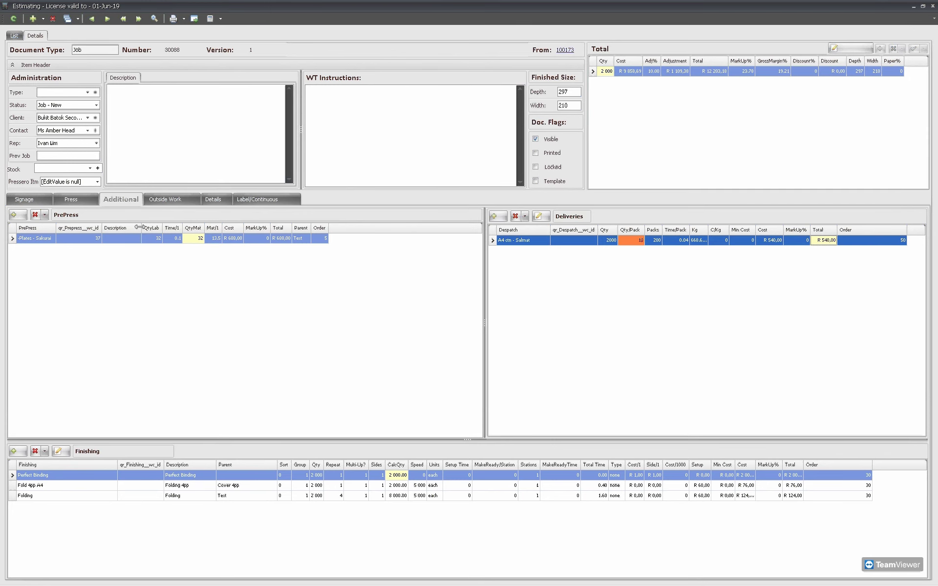
pyautogui.click(77, 200)
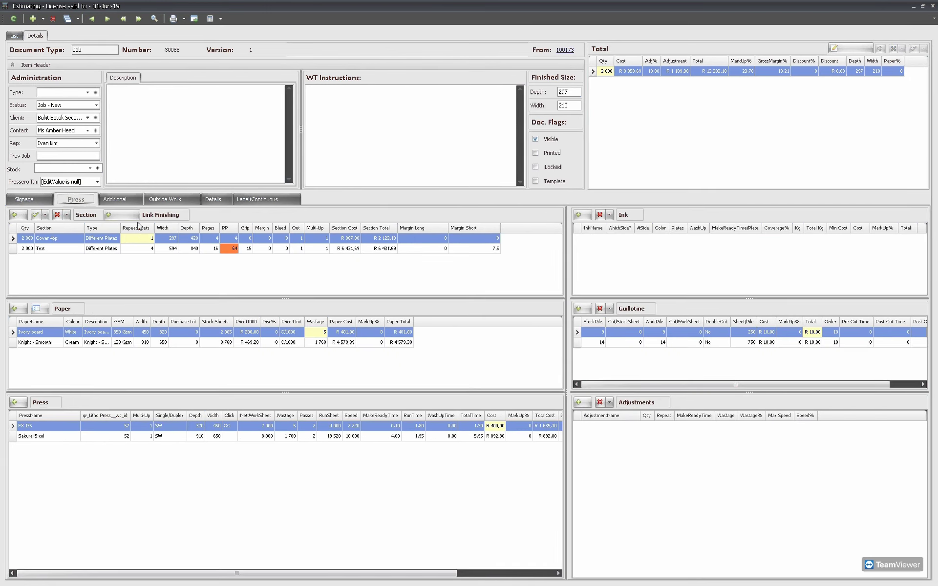